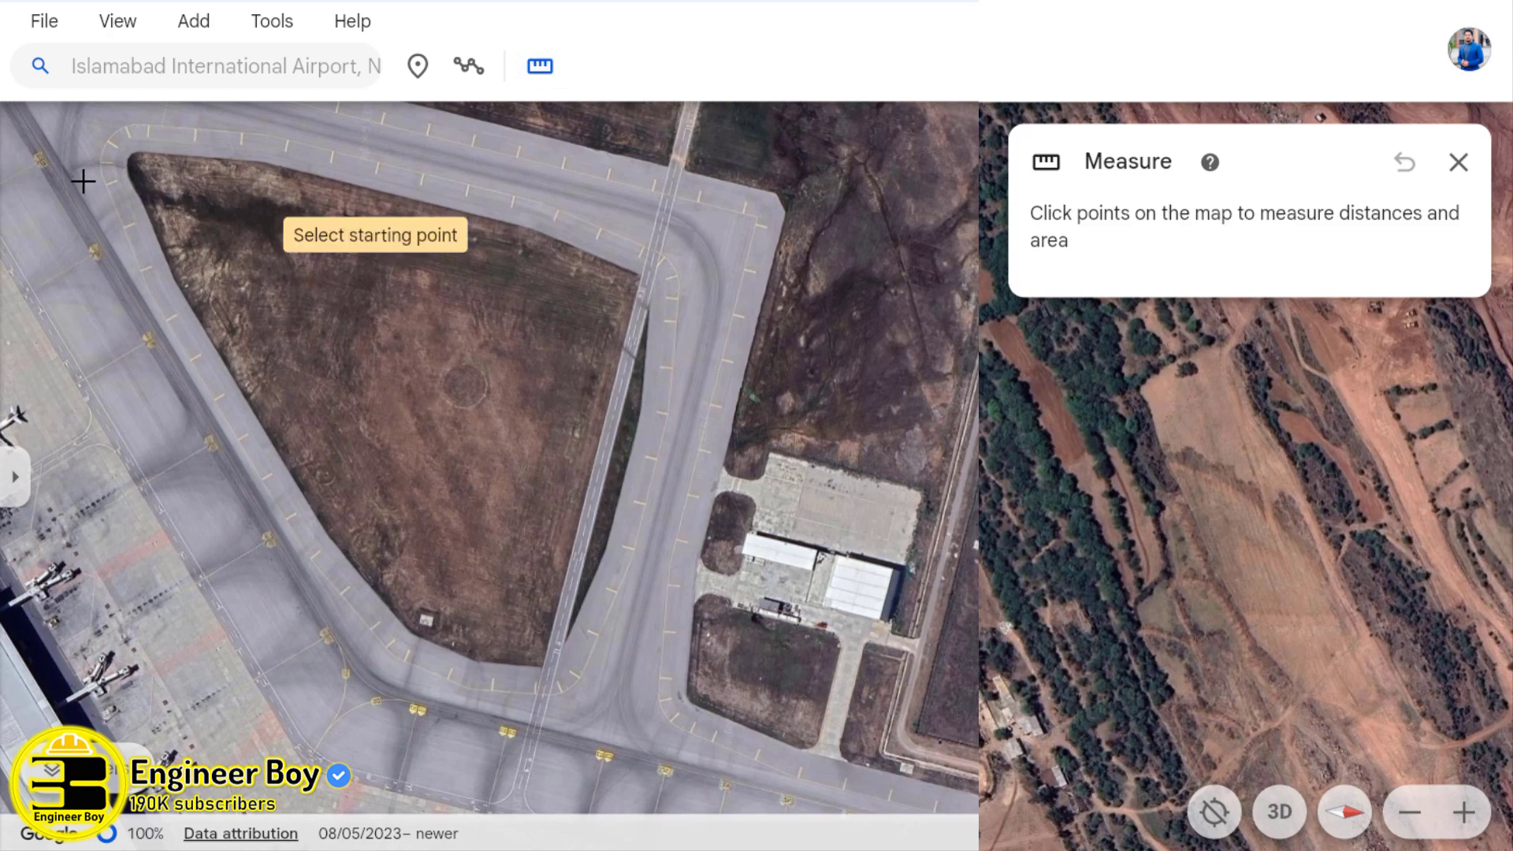
# Step: Outline the triangular field between the taxiways with a seven-point closed polygon (1,044.76 m, 661,108 ft²)
pyautogui.click(127, 151)
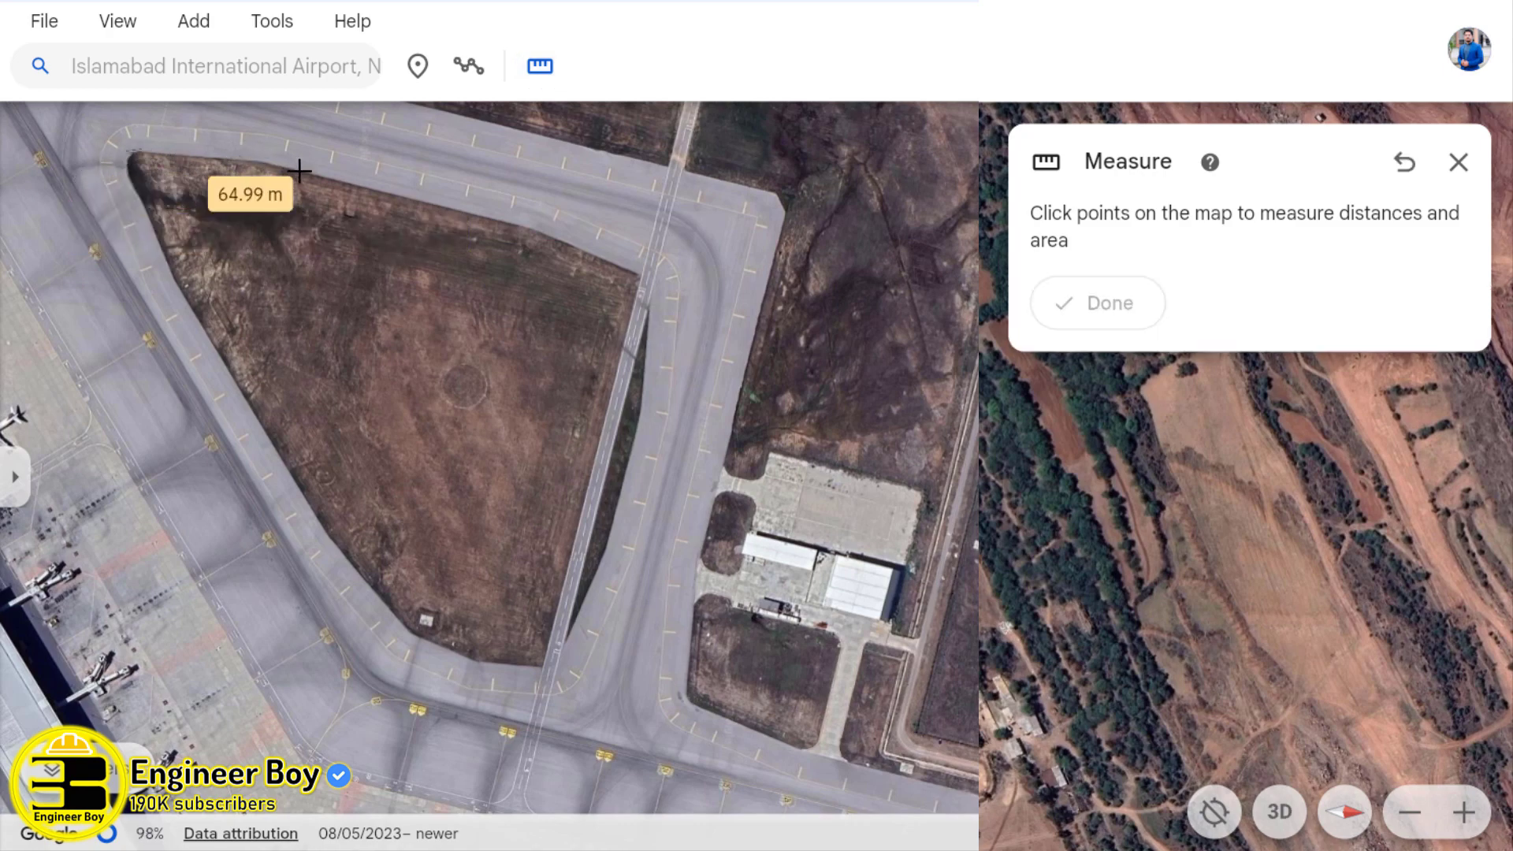
pyautogui.click(306, 175)
pyautogui.click(535, 229)
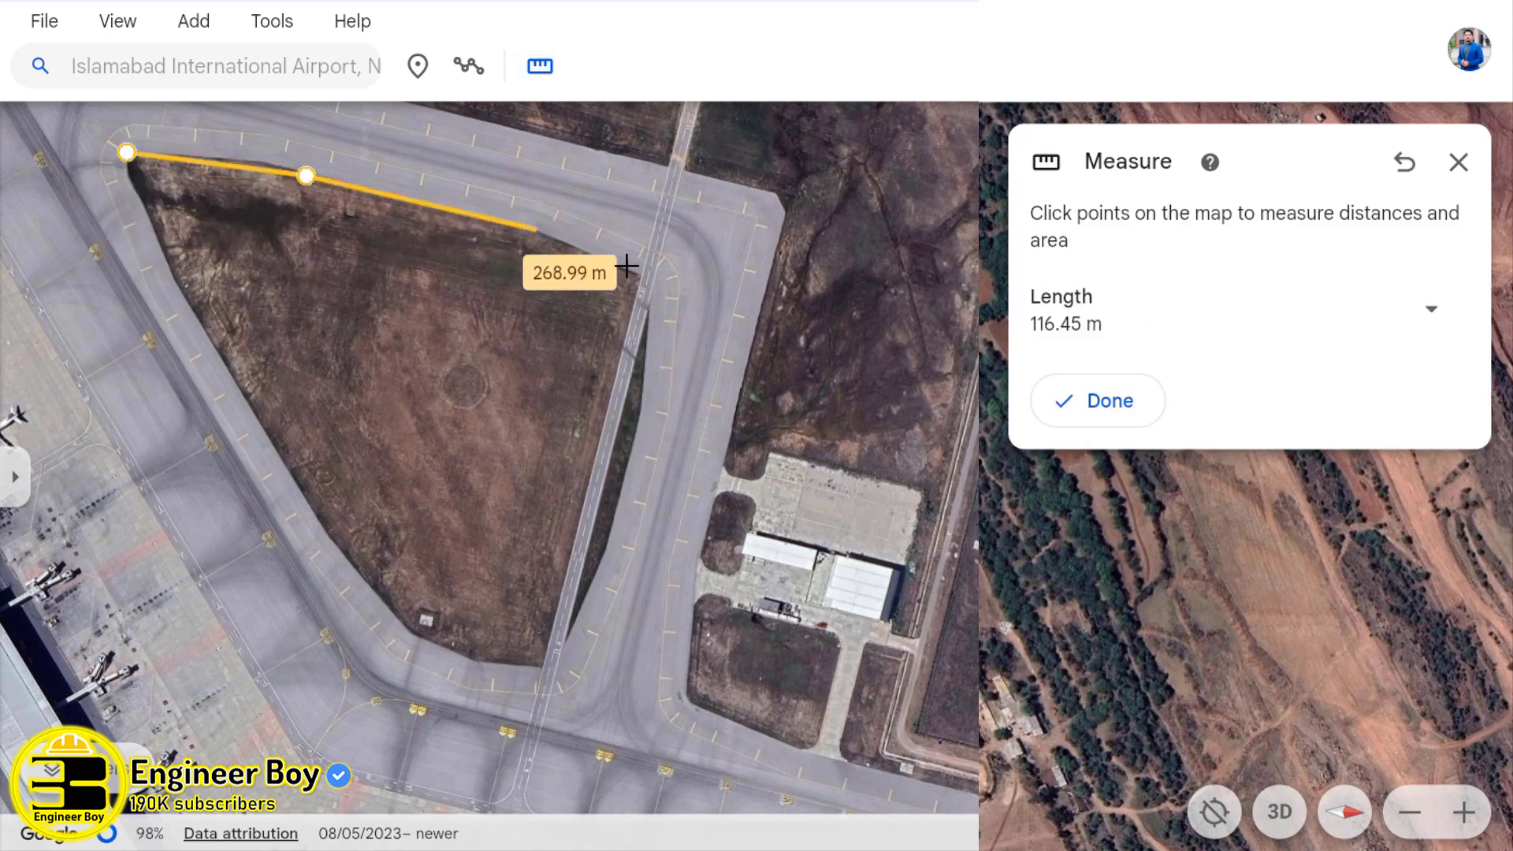
pyautogui.click(636, 276)
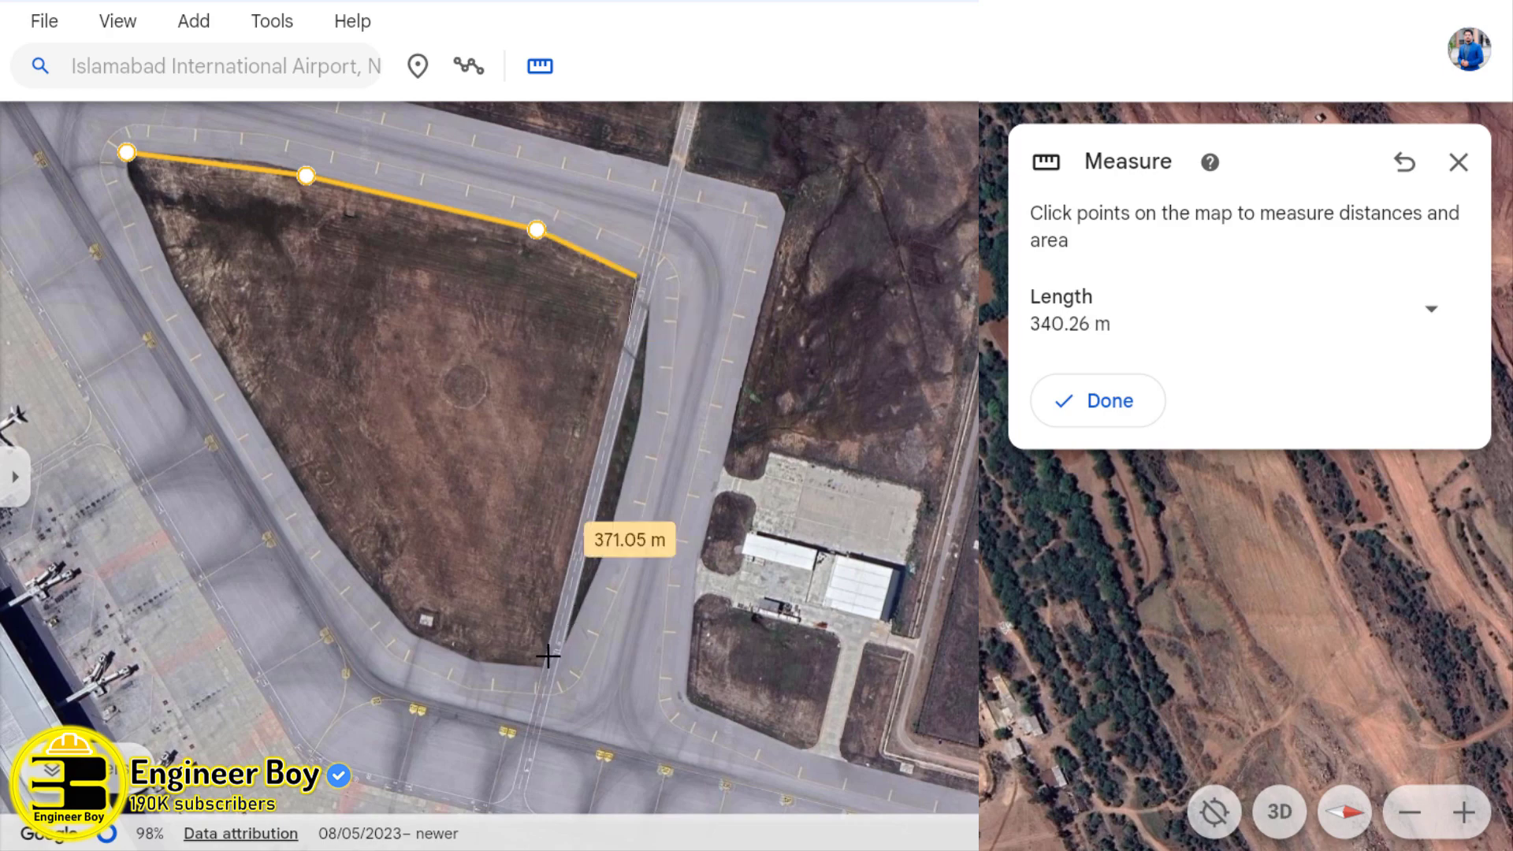
pyautogui.click(543, 661)
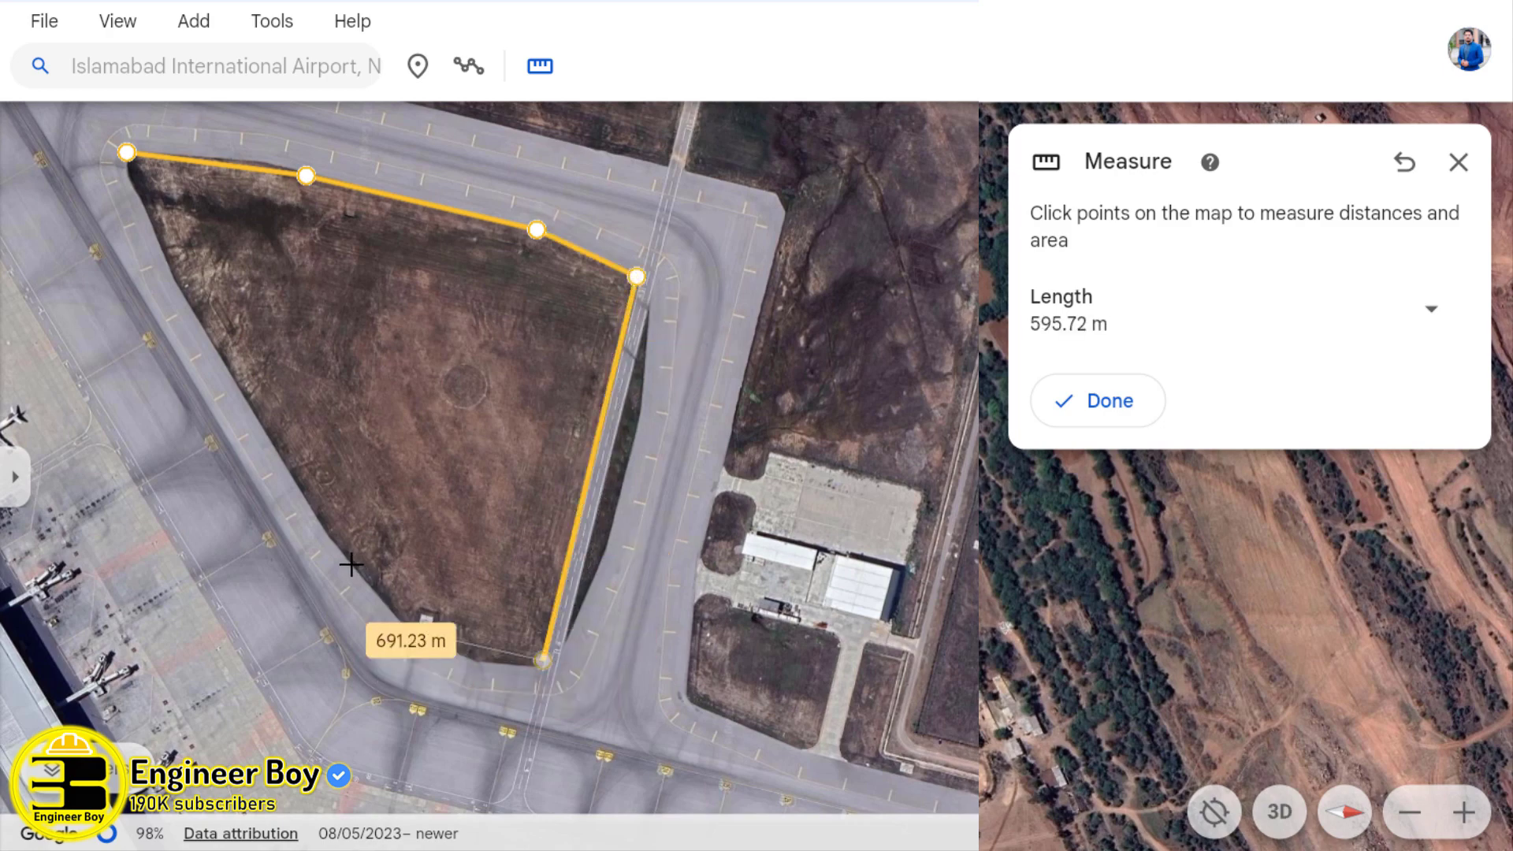
pyautogui.click(402, 625)
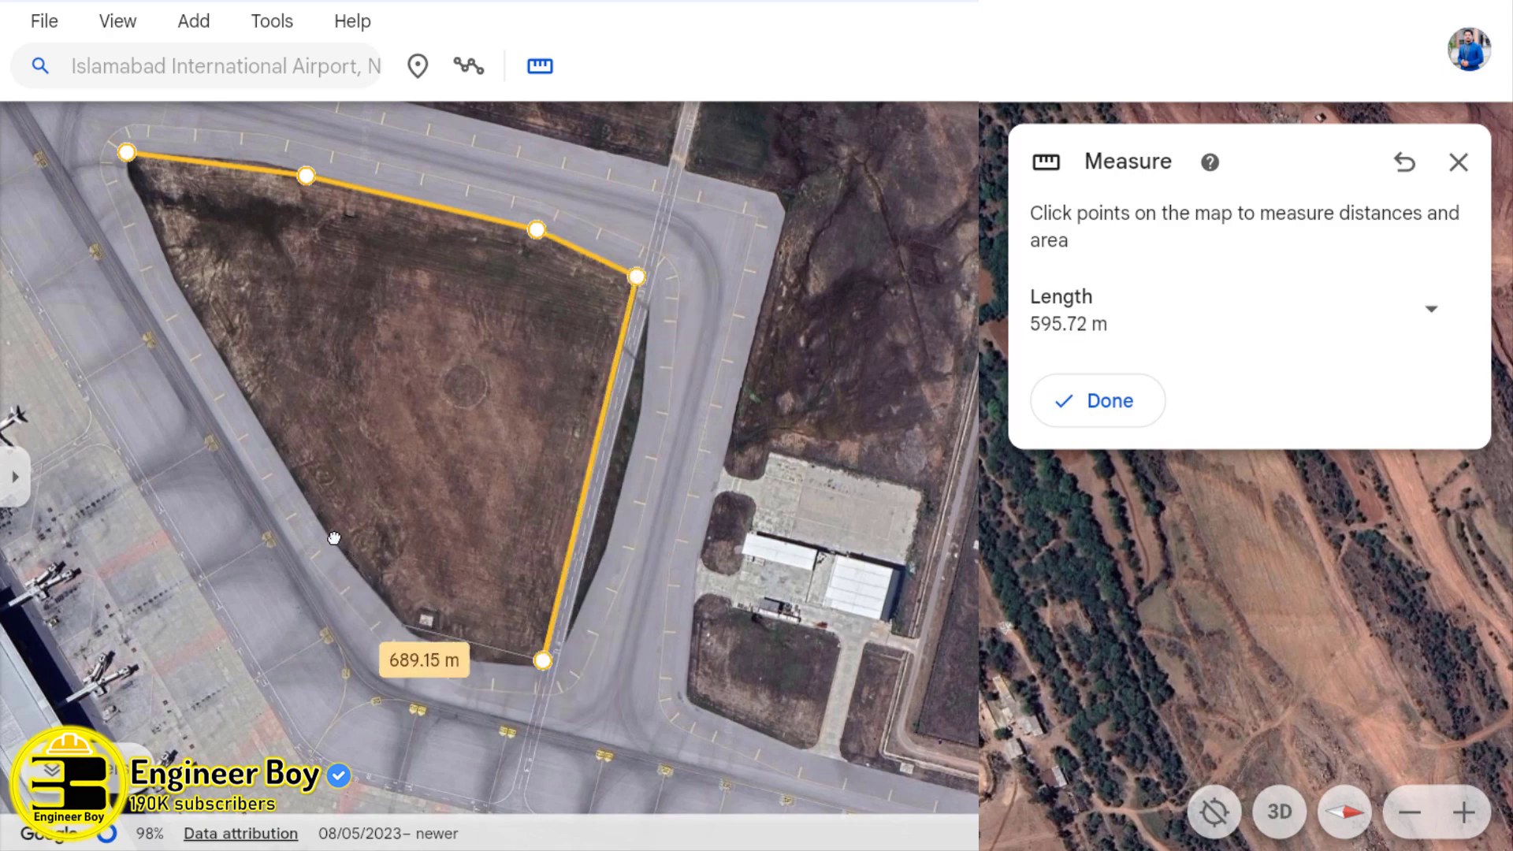
pyautogui.click(242, 393)
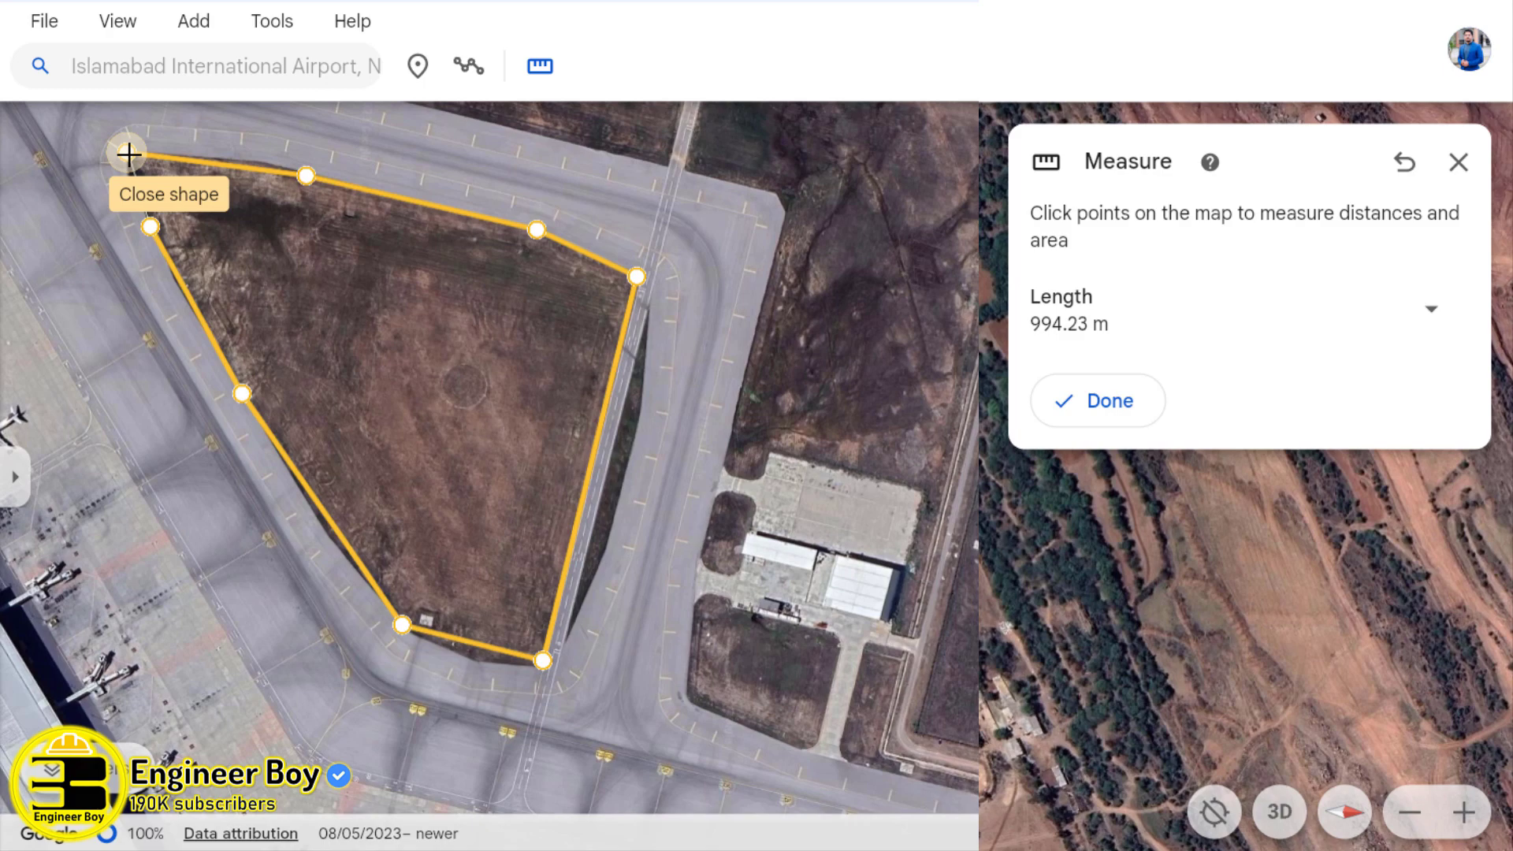
pyautogui.click(128, 153)
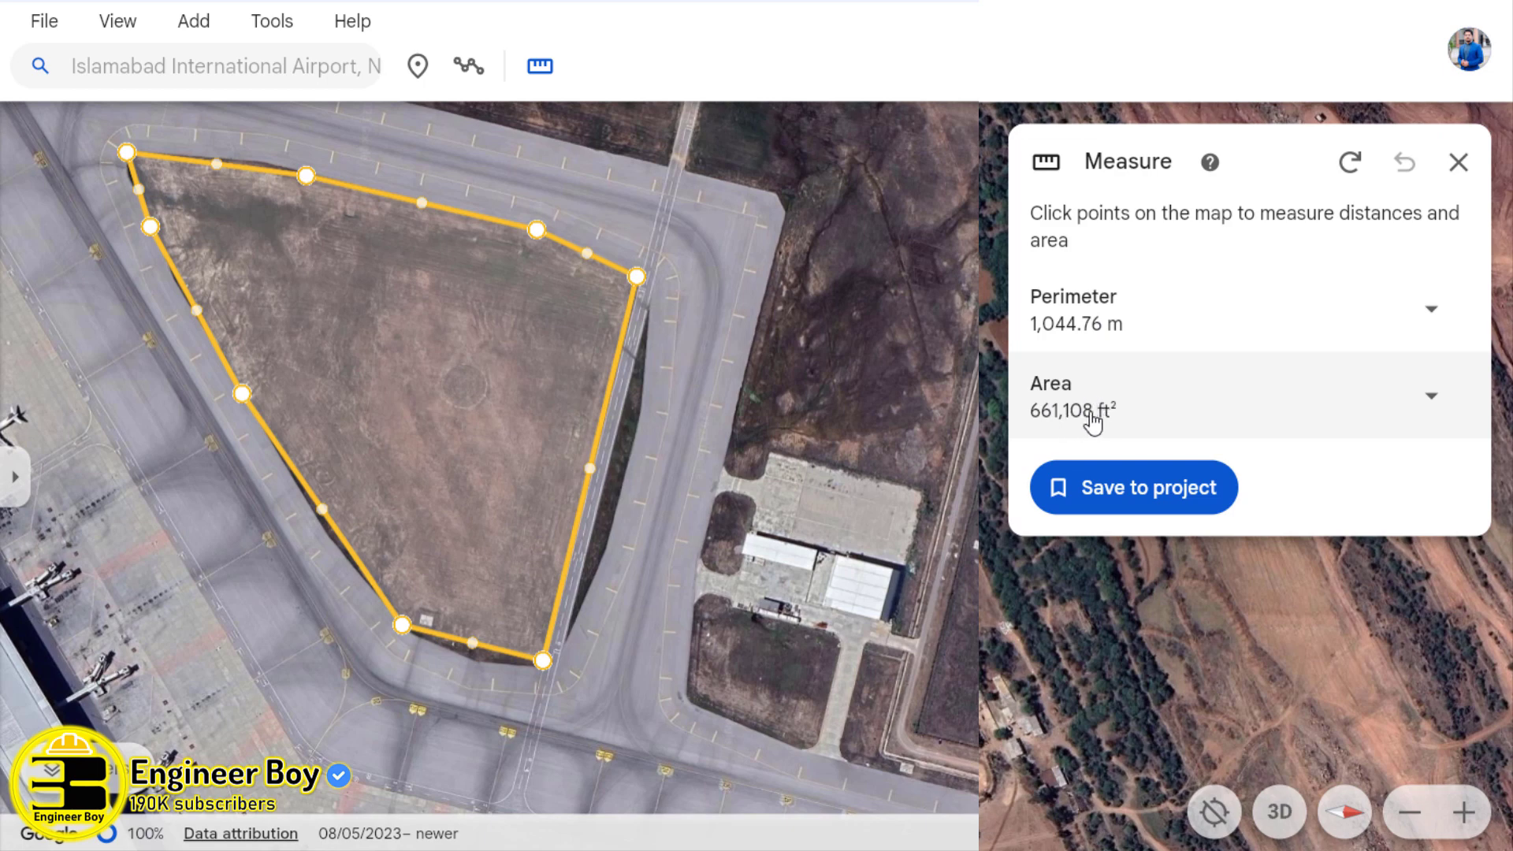
# Step: Copy the 661,108 ft² area, view it as 15.18 acres, then return to square feet
pyautogui.click(1407, 415)
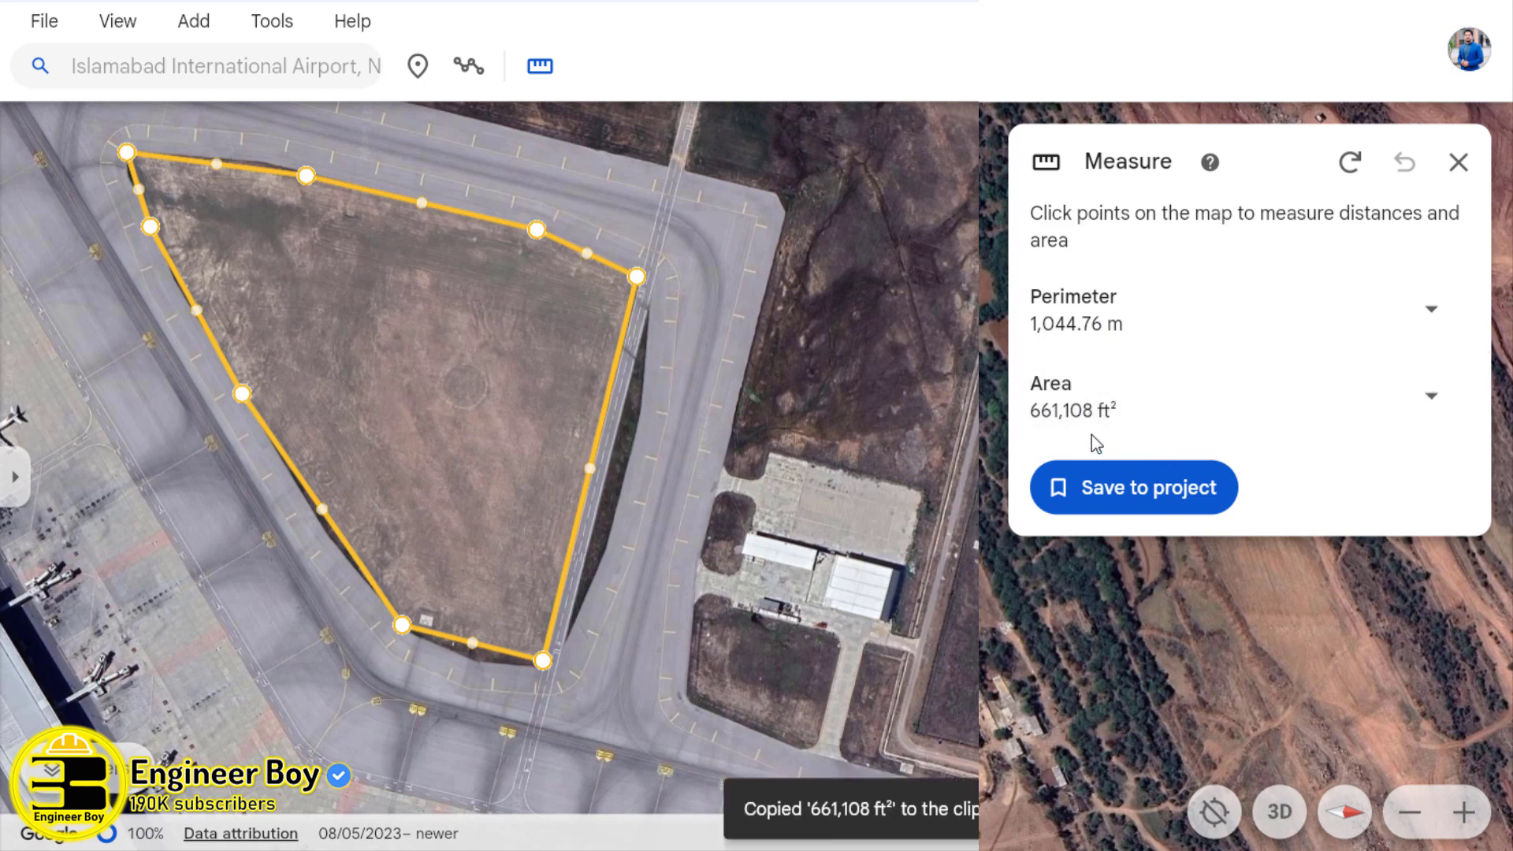
pyautogui.click(1433, 406)
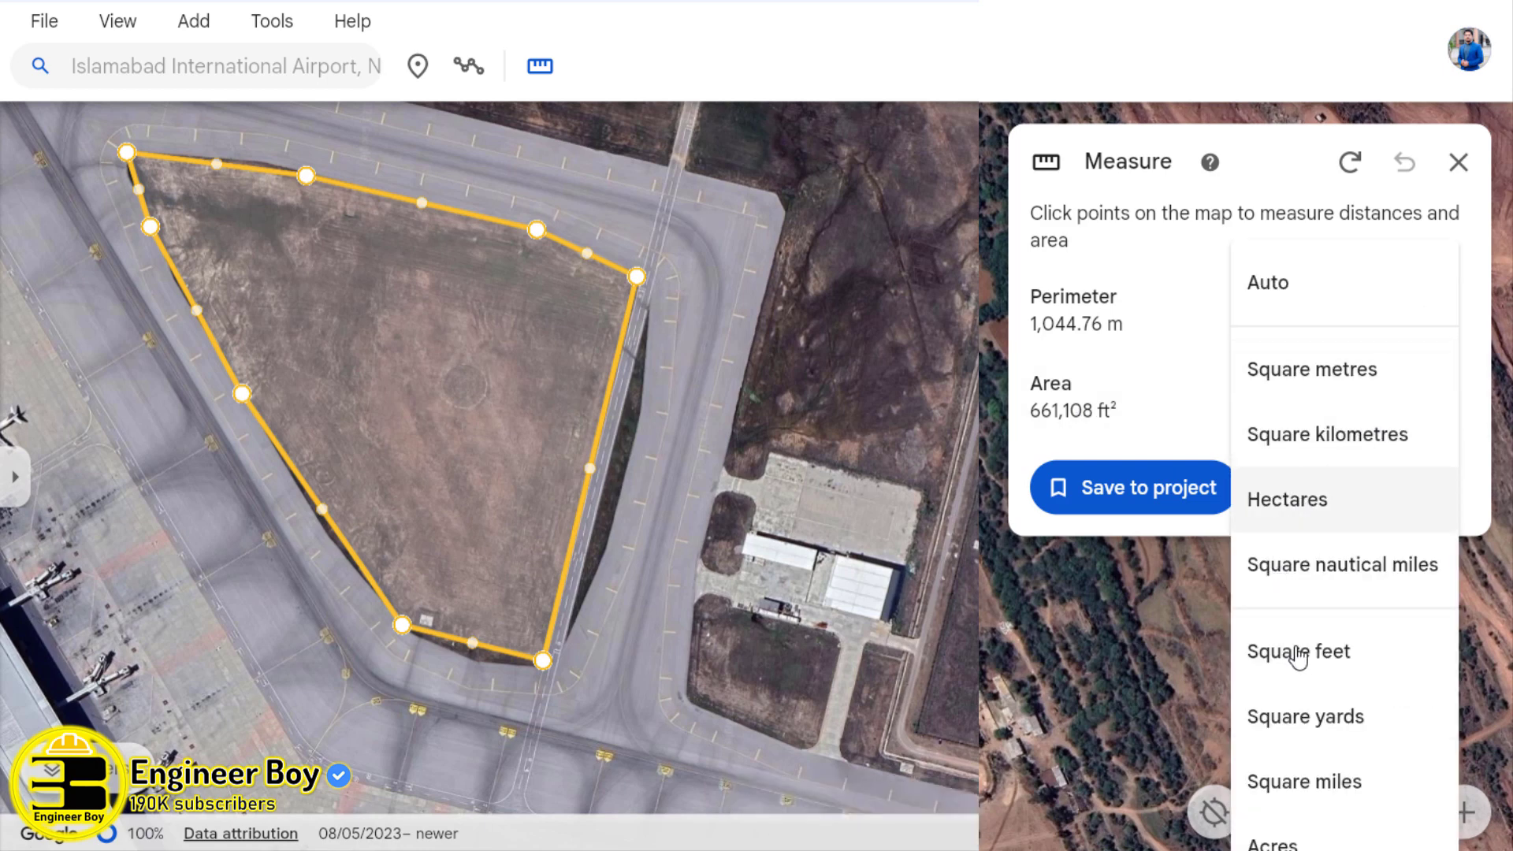
pyautogui.click(1284, 842)
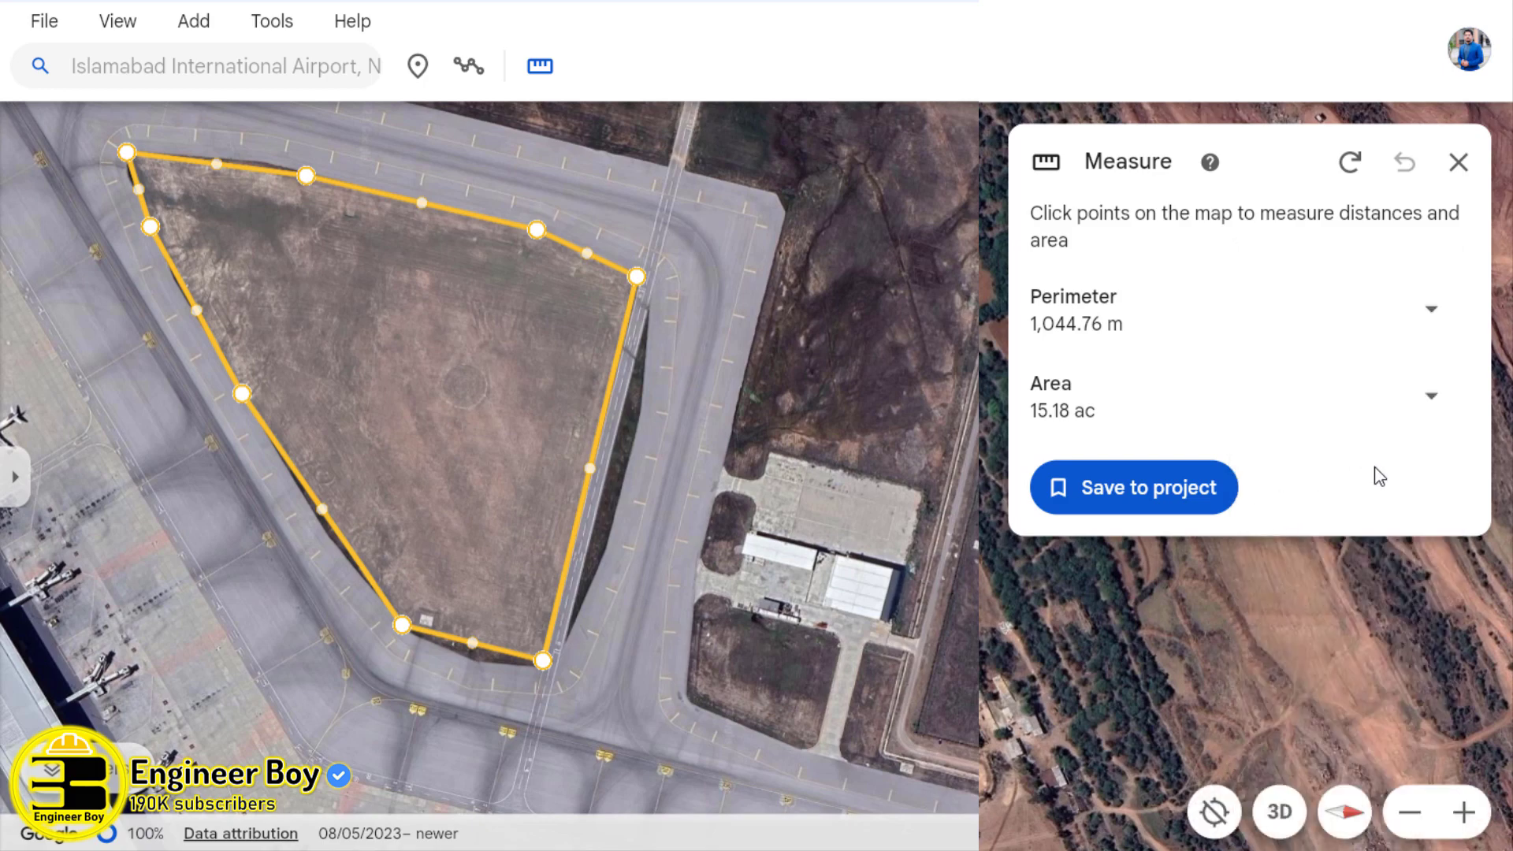
pyautogui.click(1437, 402)
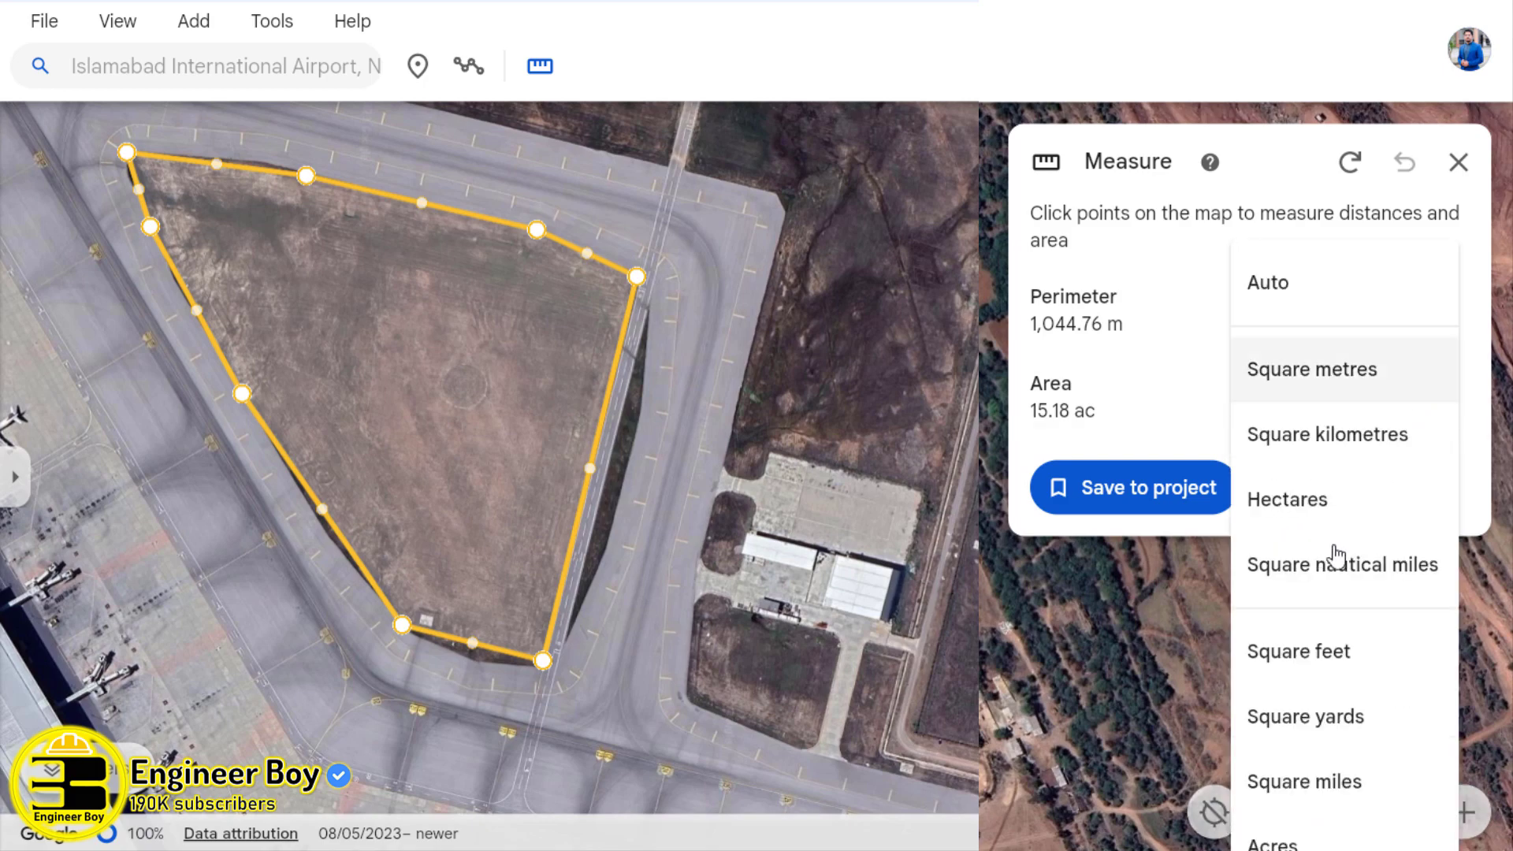
pyautogui.click(1300, 655)
pyautogui.click(1418, 412)
pyautogui.click(1418, 412)
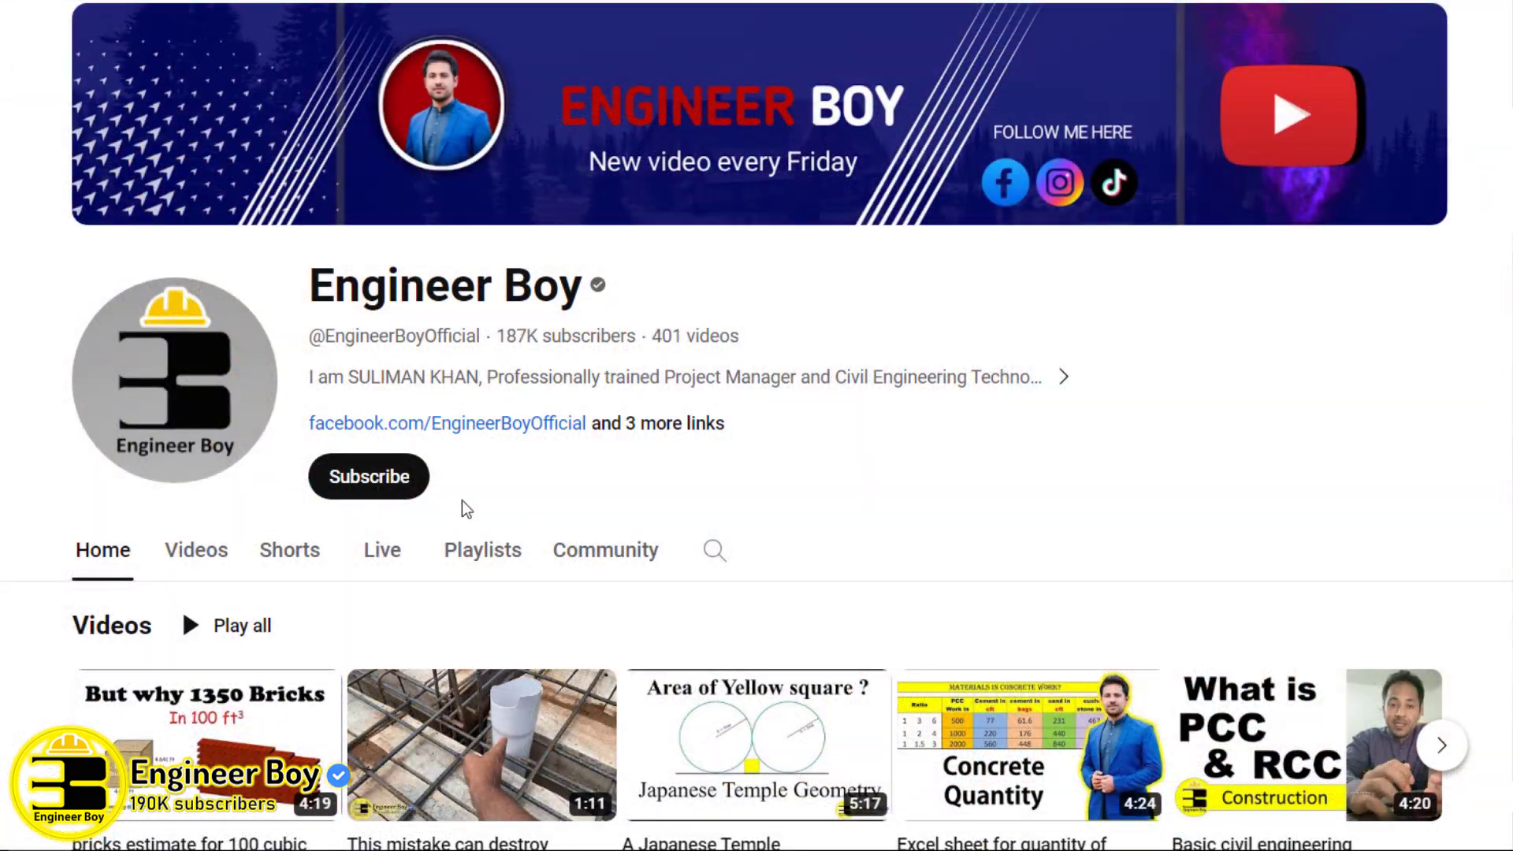
# Step: Subscribe to the channel and turn on all its notifications
pyautogui.click(370, 490)
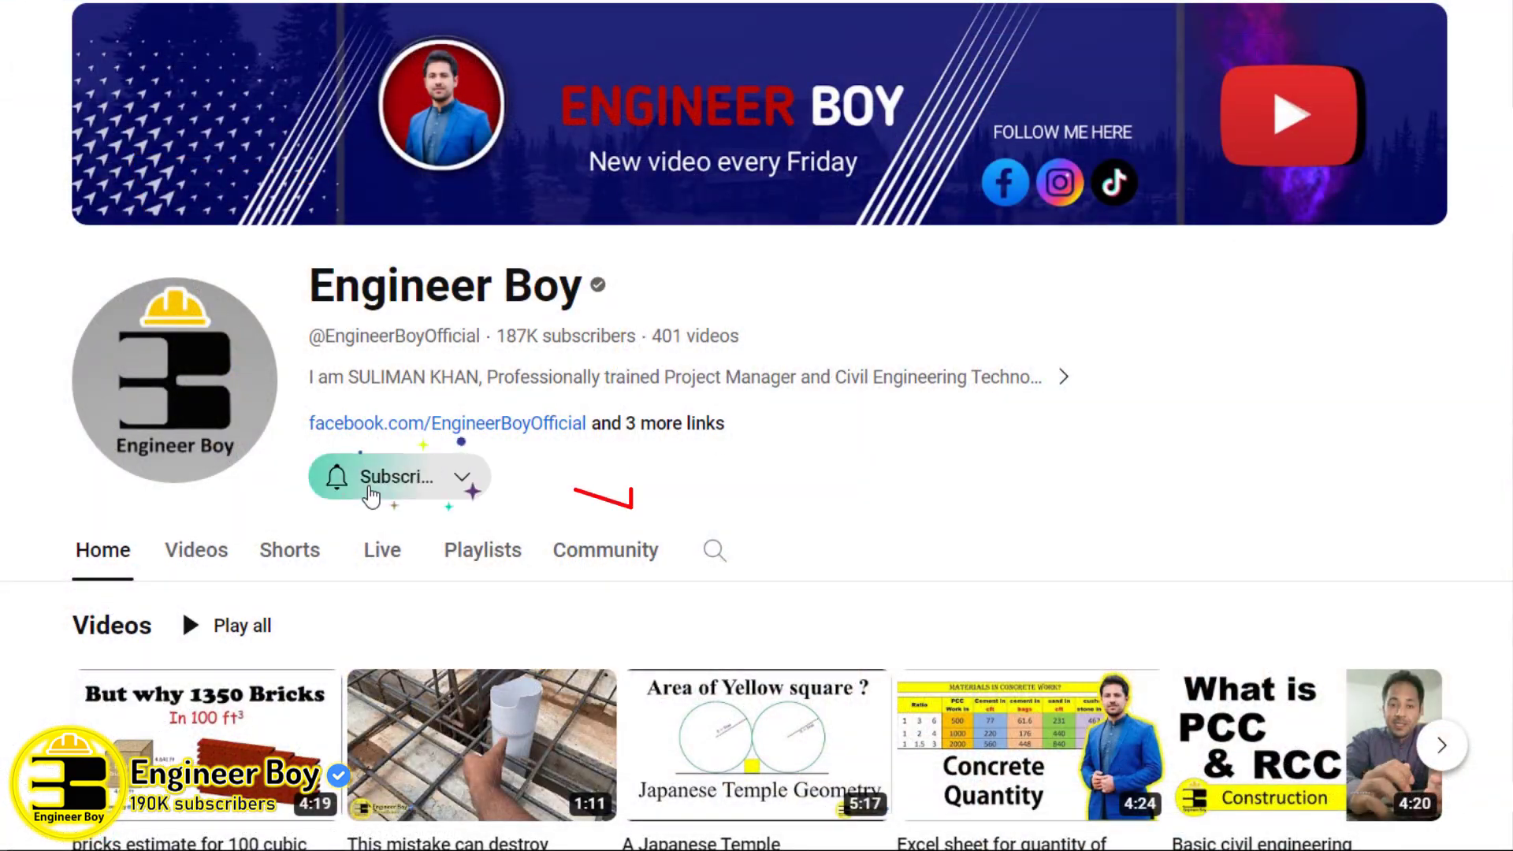
pyautogui.click(371, 492)
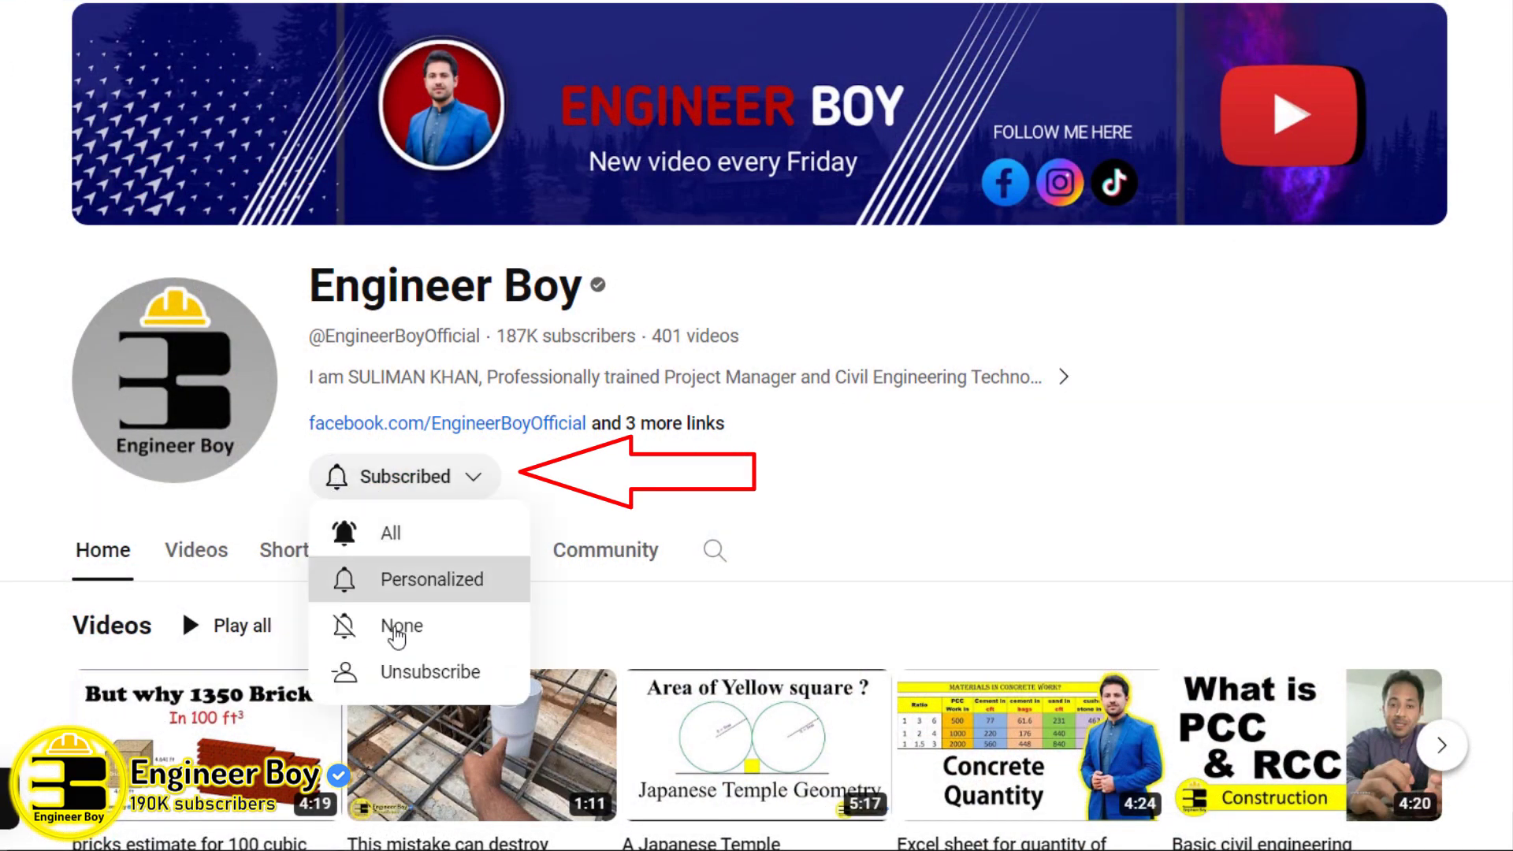
pyautogui.click(394, 532)
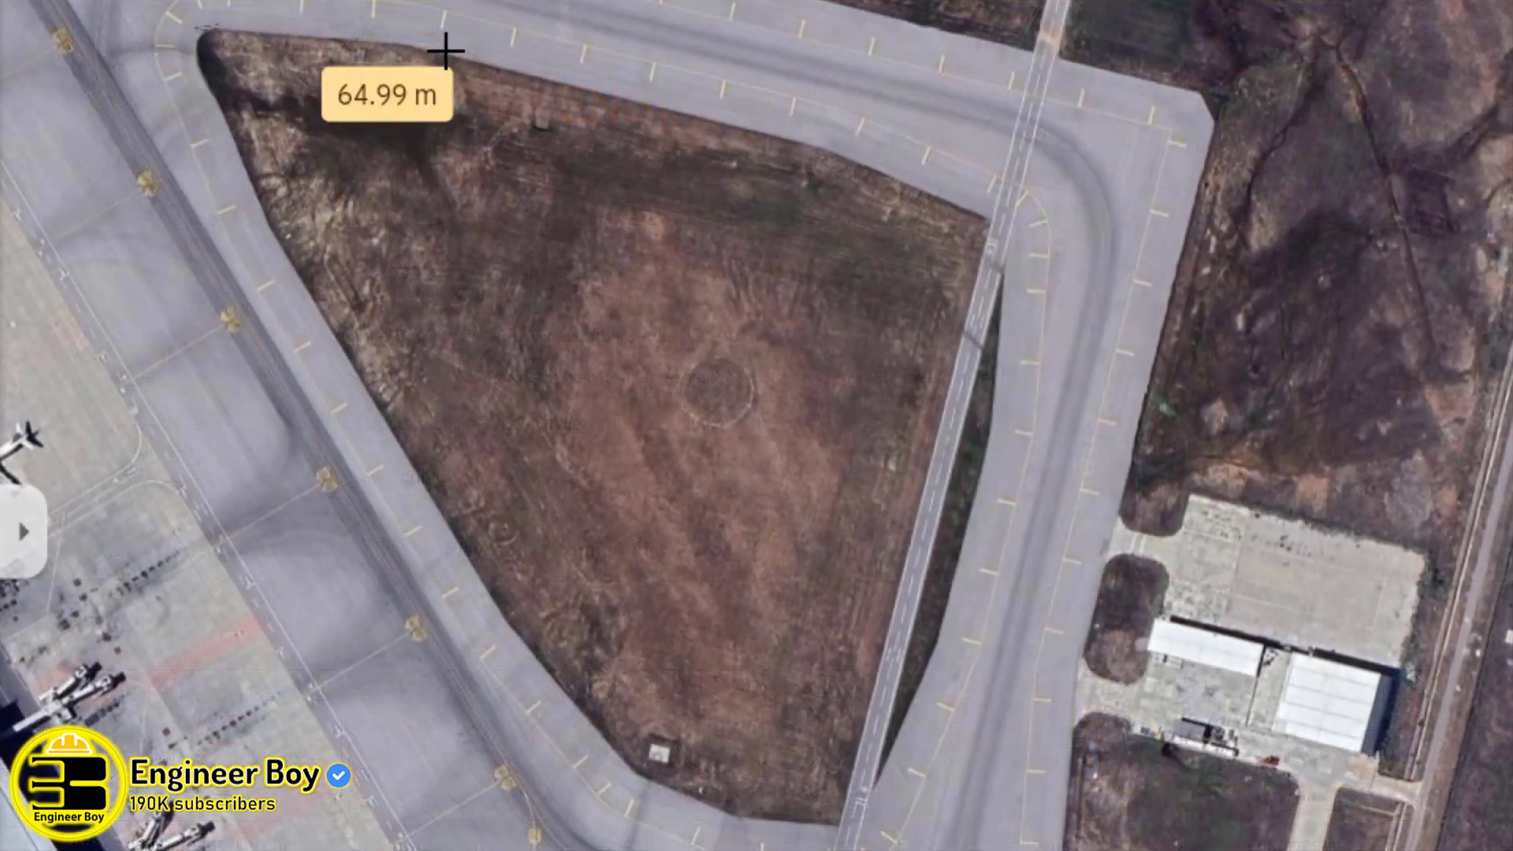
# Step: Trace the field outline again with six points and close it into an area polygon
pyautogui.click(473, 66)
pyautogui.click(828, 148)
pyautogui.click(983, 222)
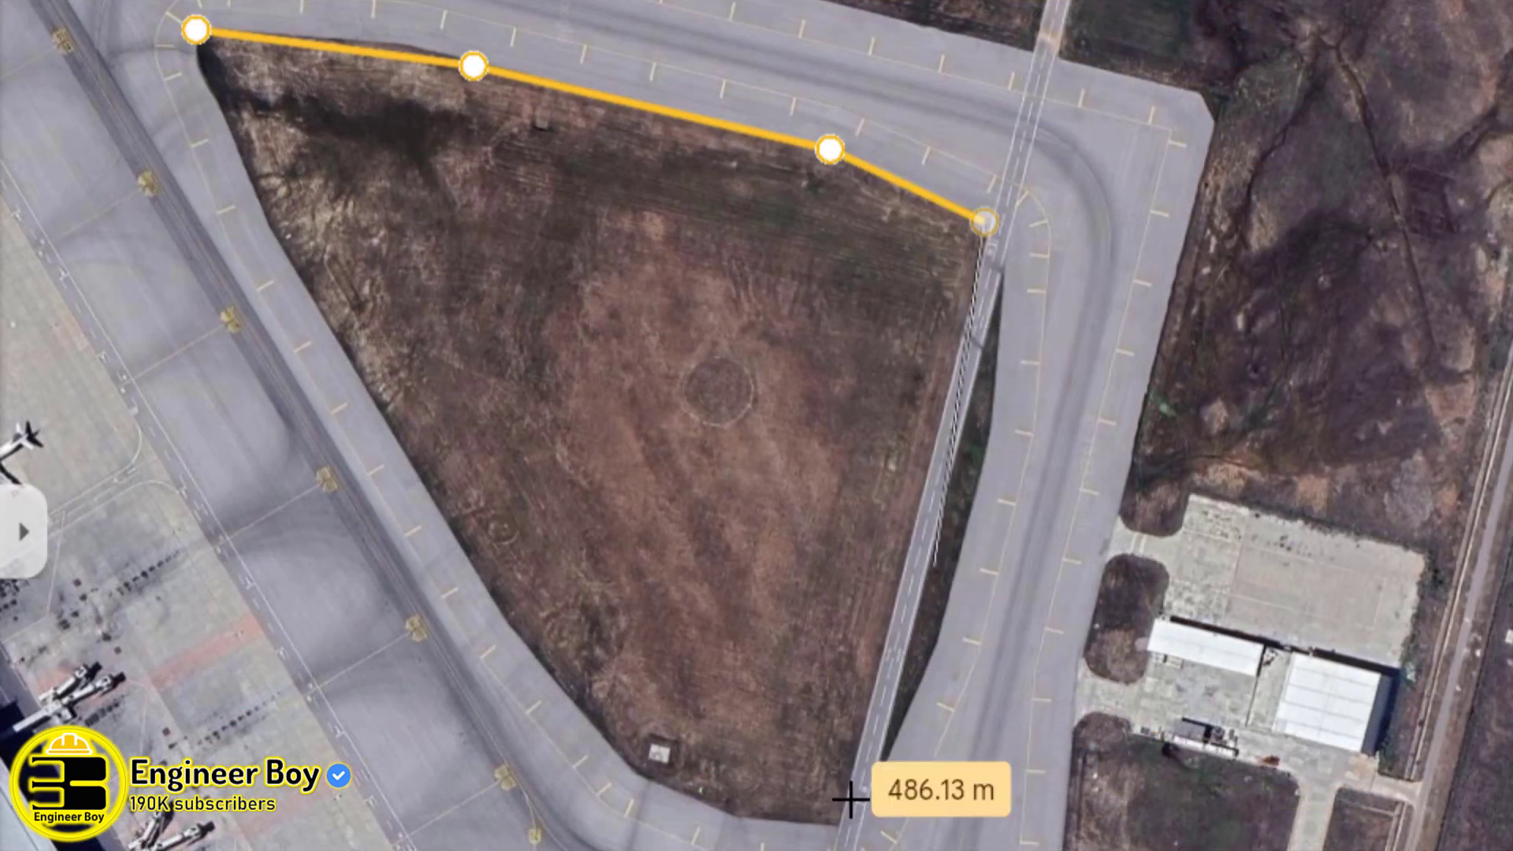
pyautogui.click(839, 813)
pyautogui.click(622, 759)
pyautogui.click(231, 143)
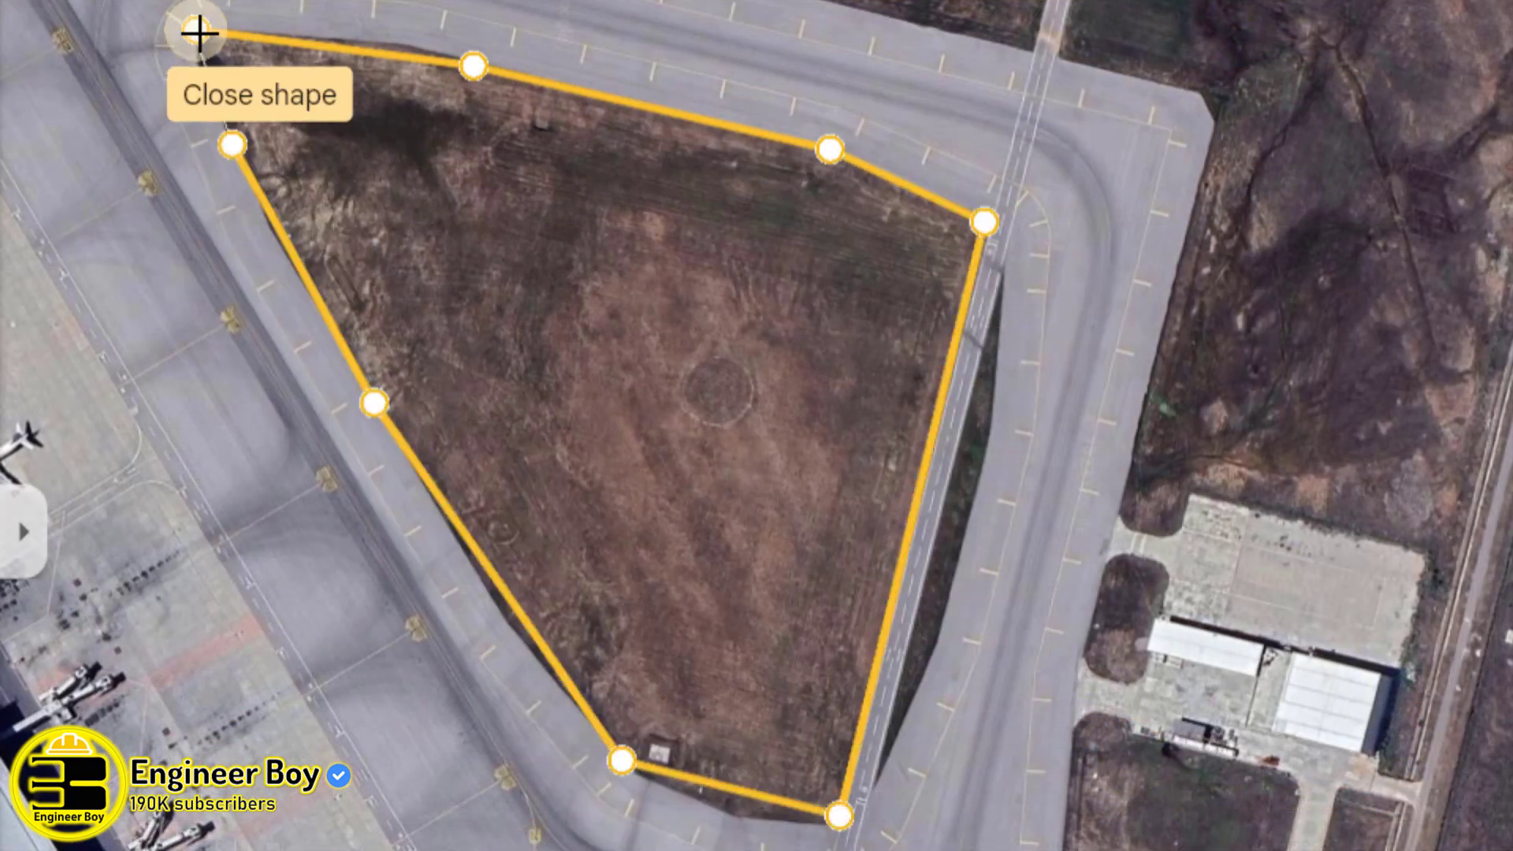
pyautogui.click(196, 30)
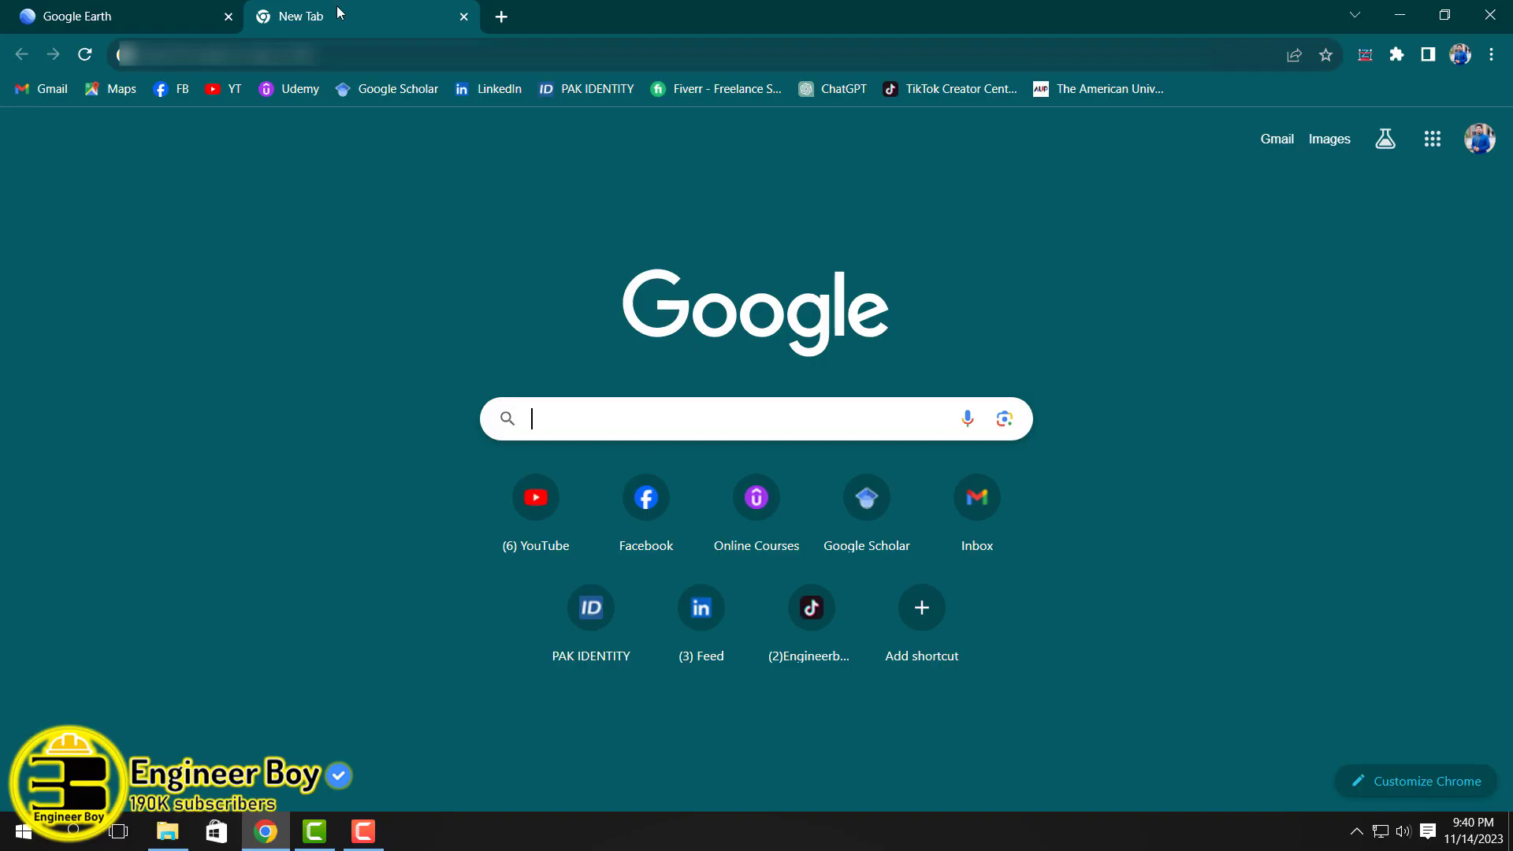
# Step: Search Google for 'google earth' in a new tab and go to the Google Earth website
pyautogui.click(622, 416)
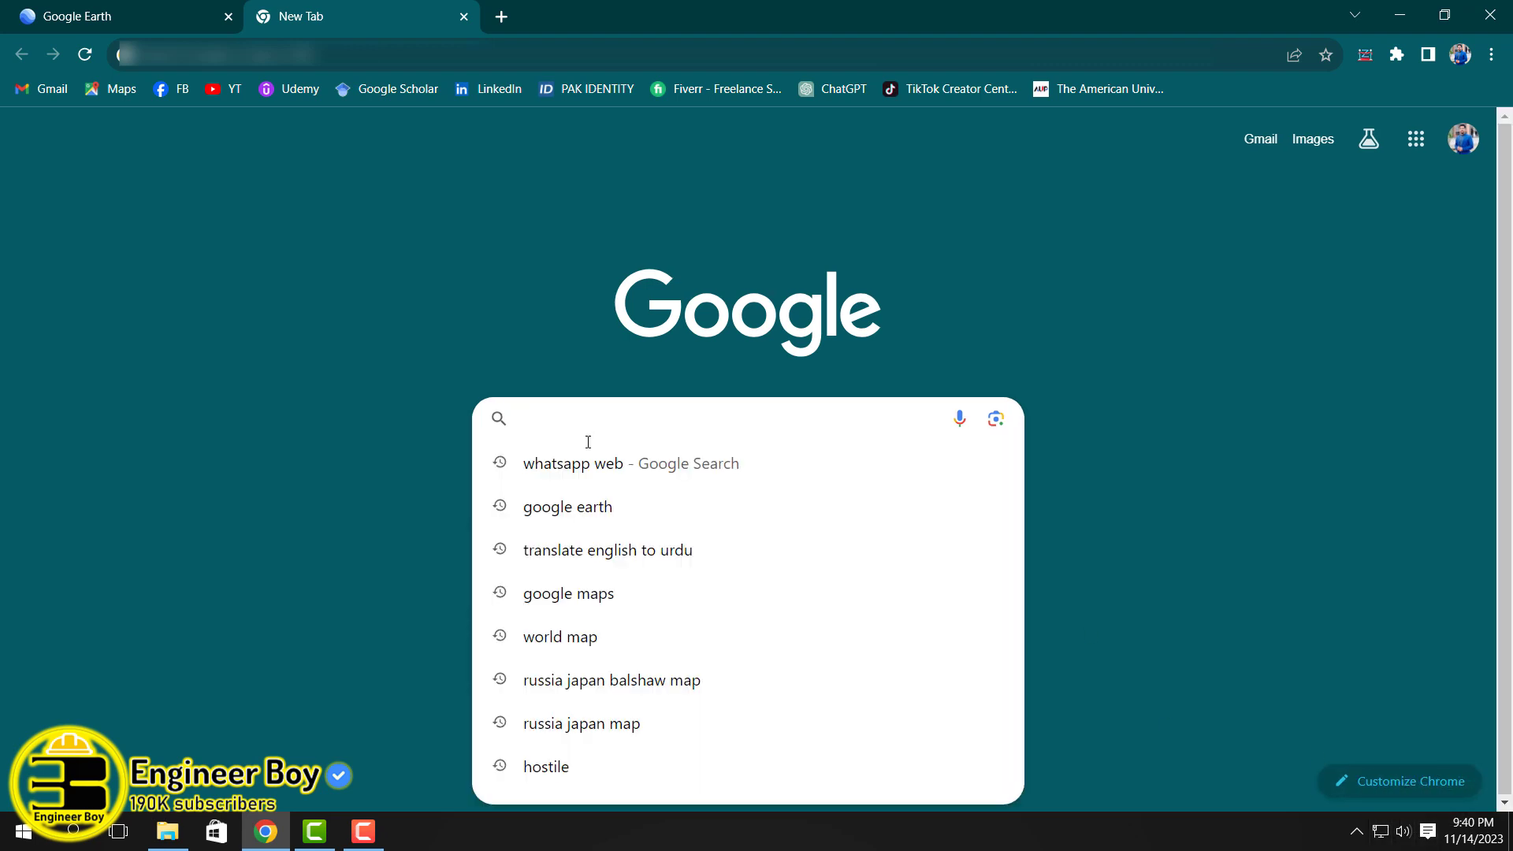
pyautogui.click(593, 506)
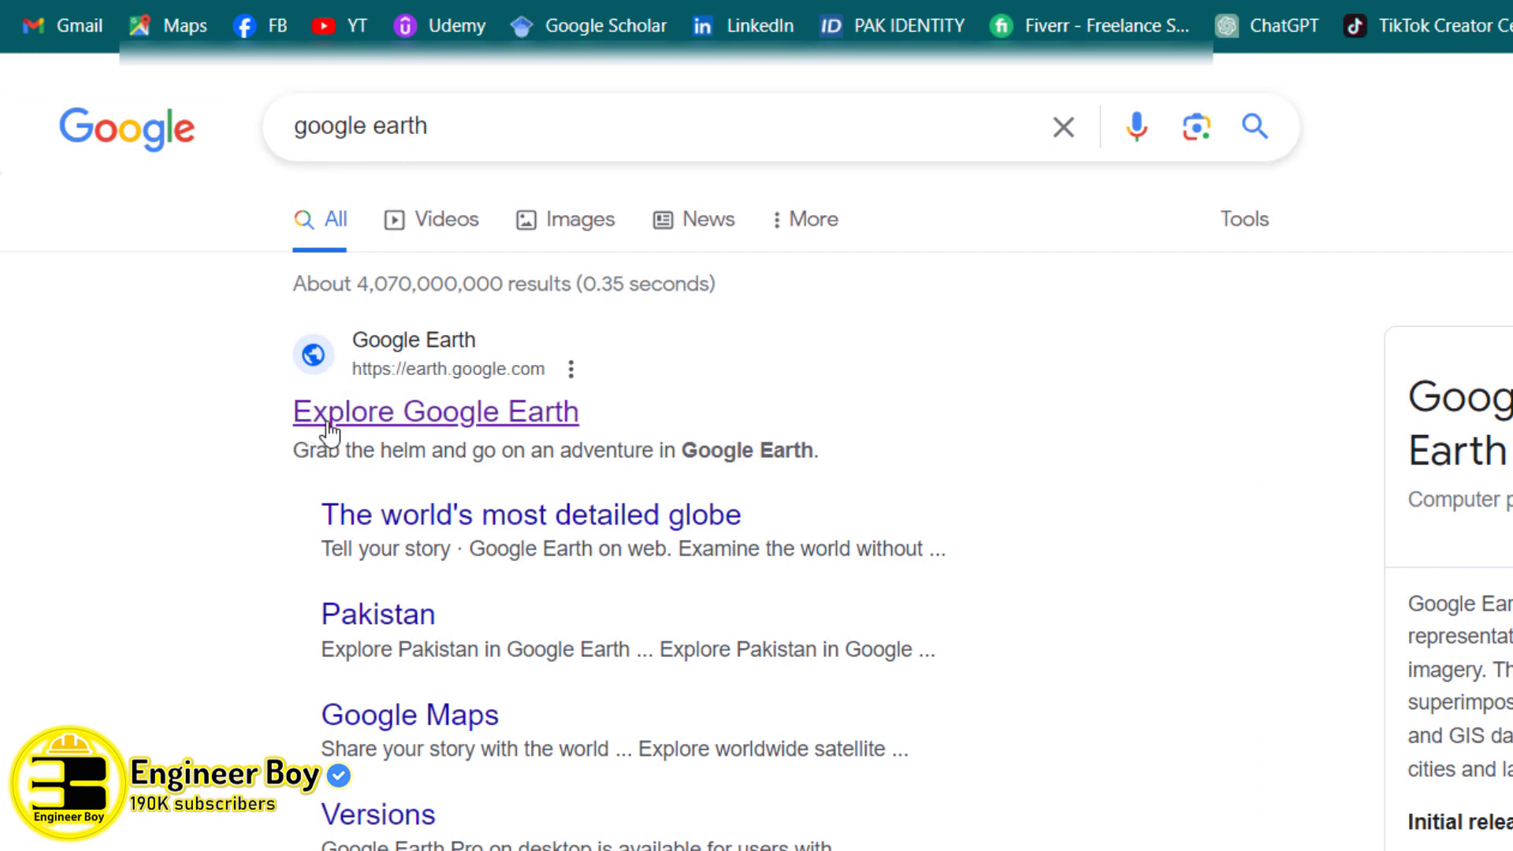
pyautogui.click(415, 419)
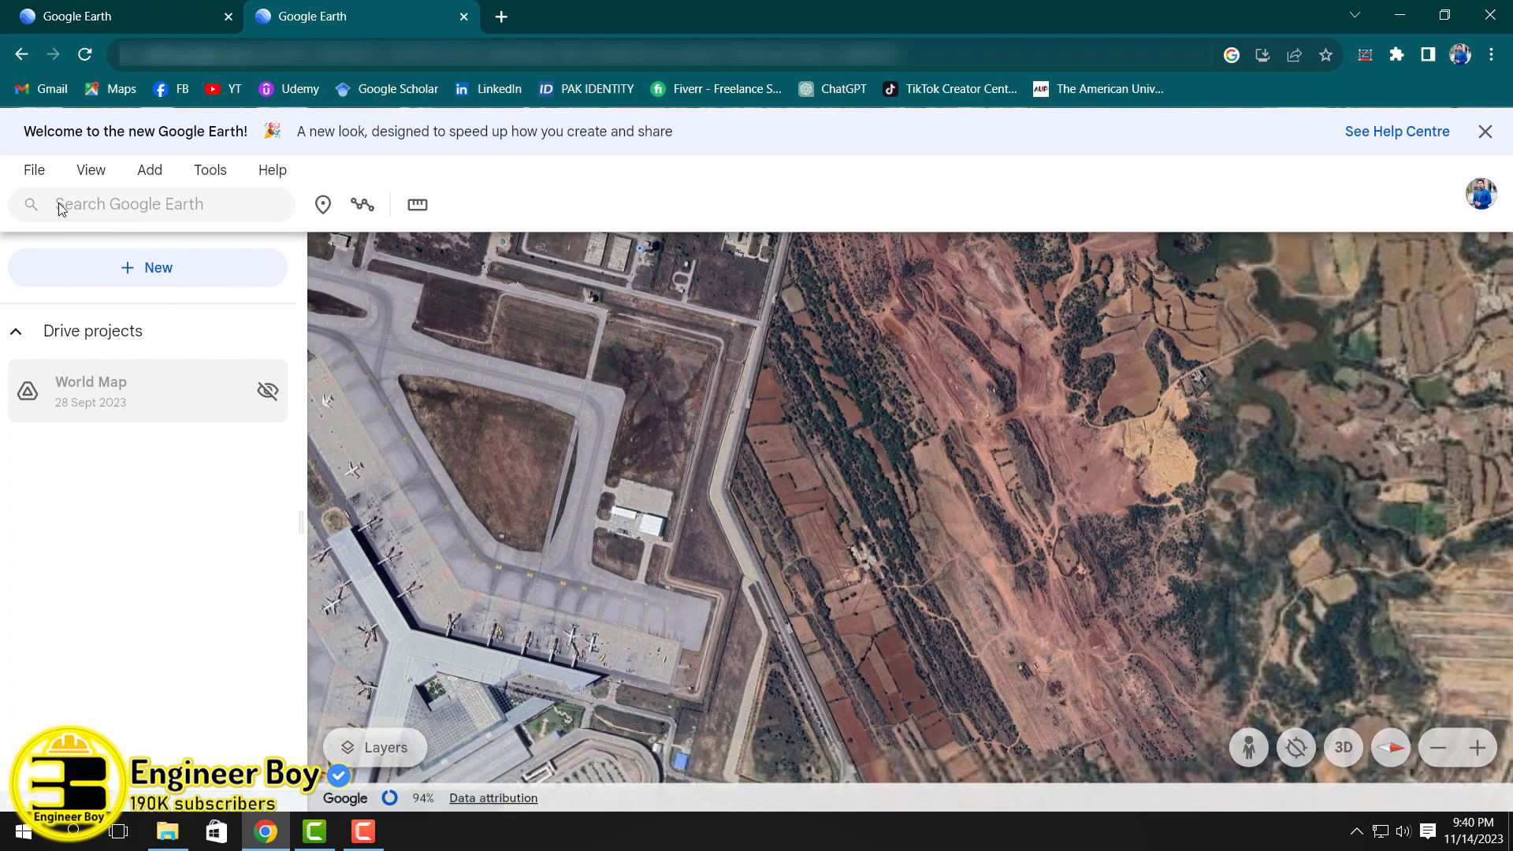
# Step: Search Google Earth for Islamabad and fly to the city
pyautogui.click(98, 205)
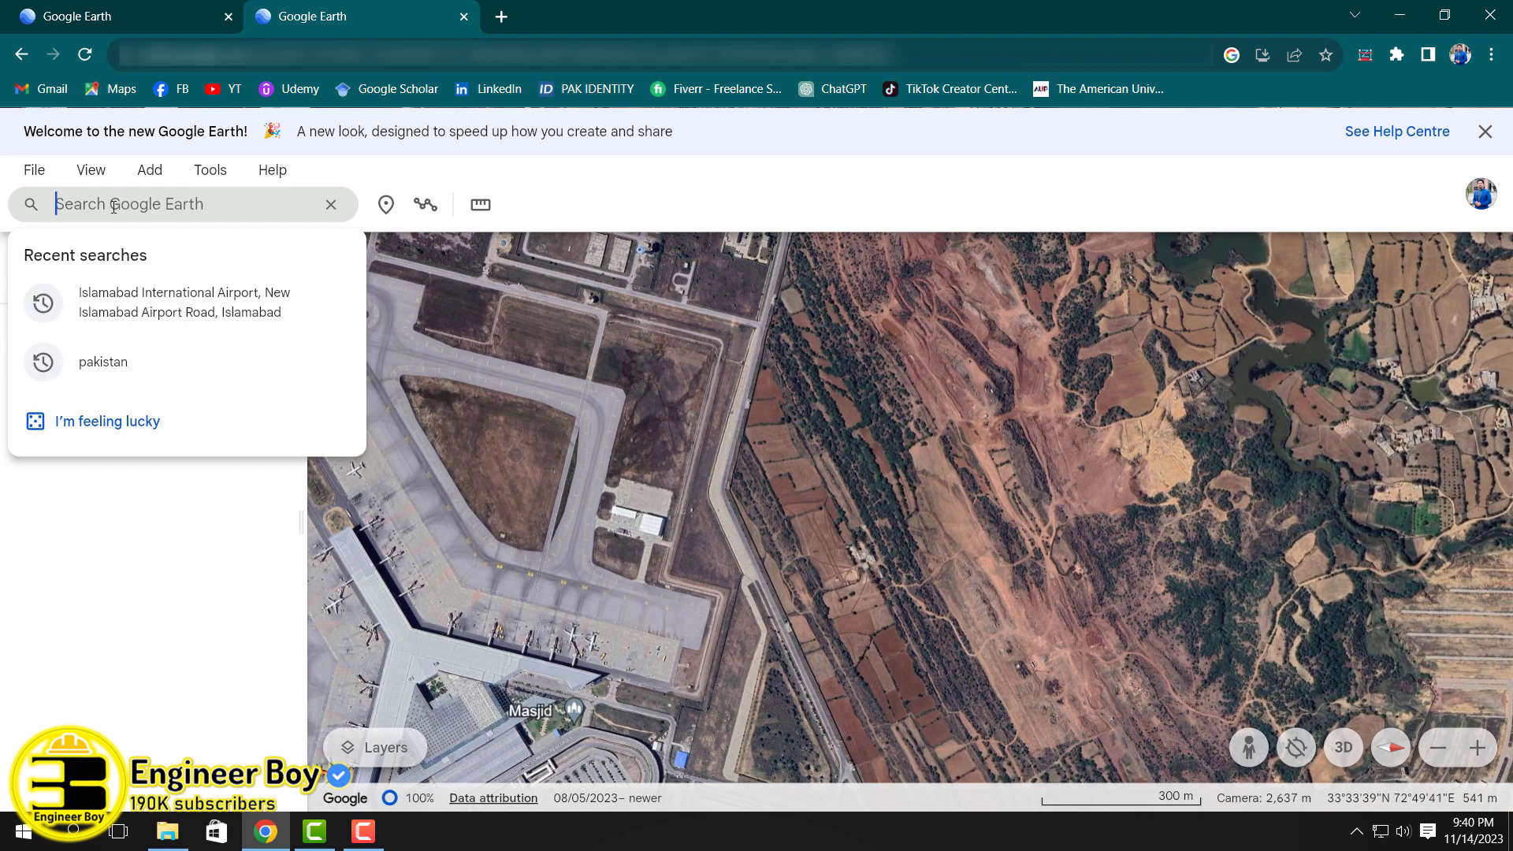
pyautogui.write('islamabad')
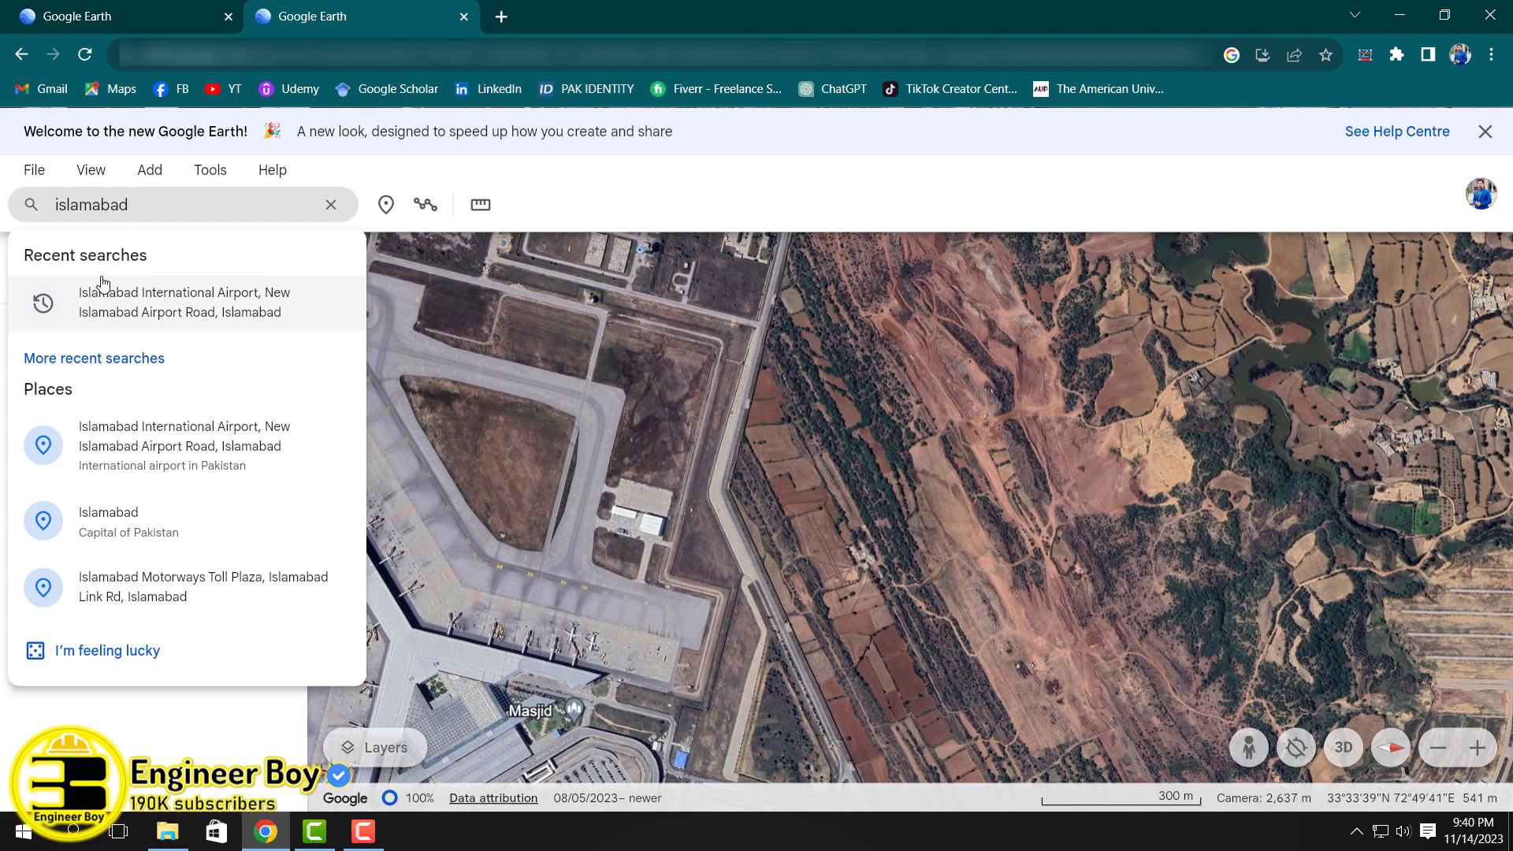
pyautogui.press('Return')
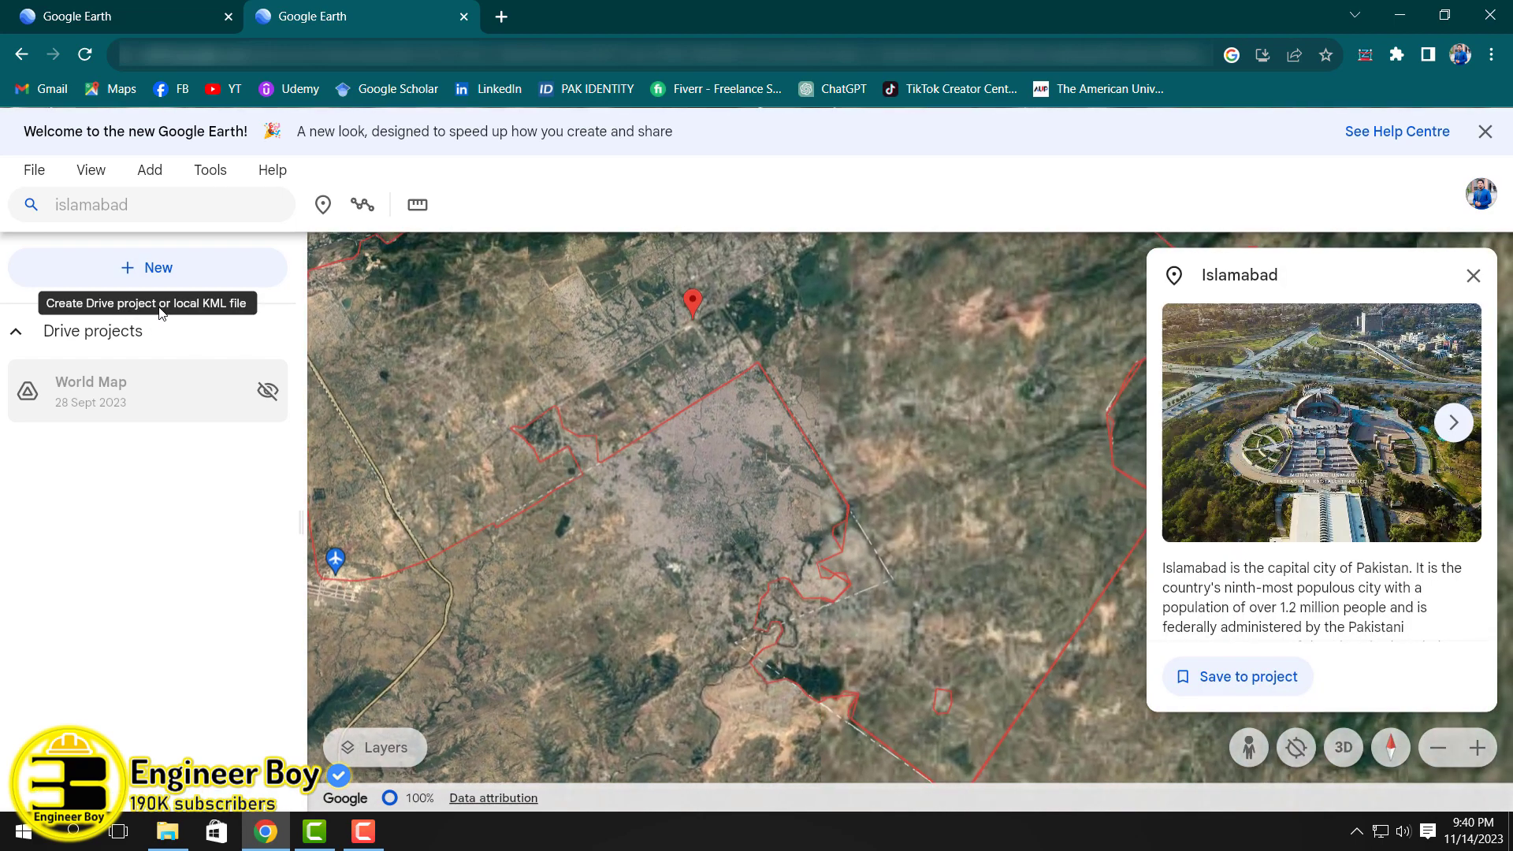
# Step: Close the Islamabad card and zoom in on the wooded plot beside E.B.N San Francisco near I-8
pyautogui.click(1470, 277)
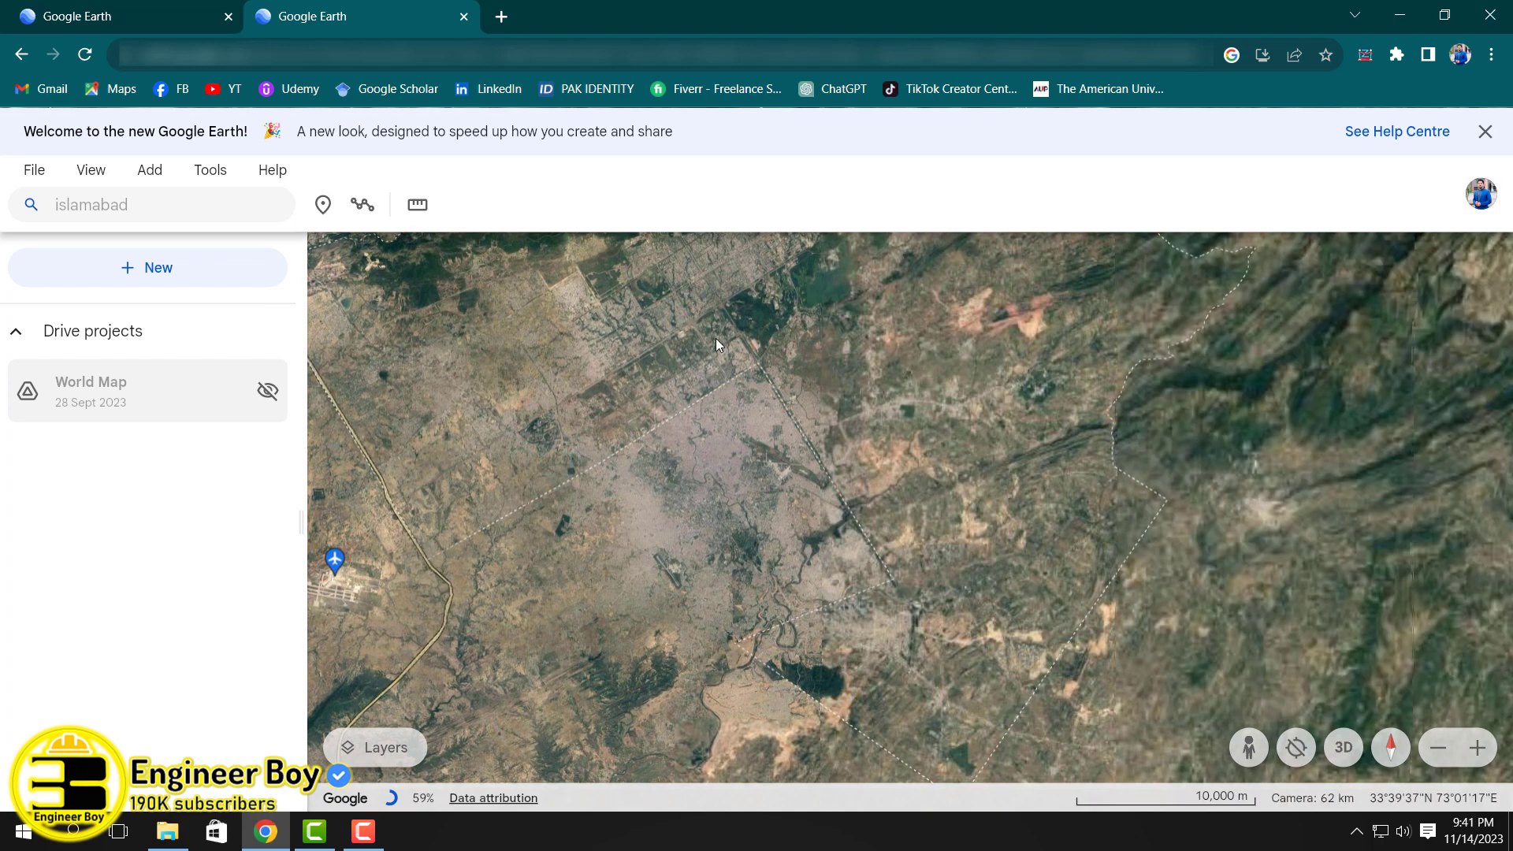
pyautogui.scroll(4, 715, 338)
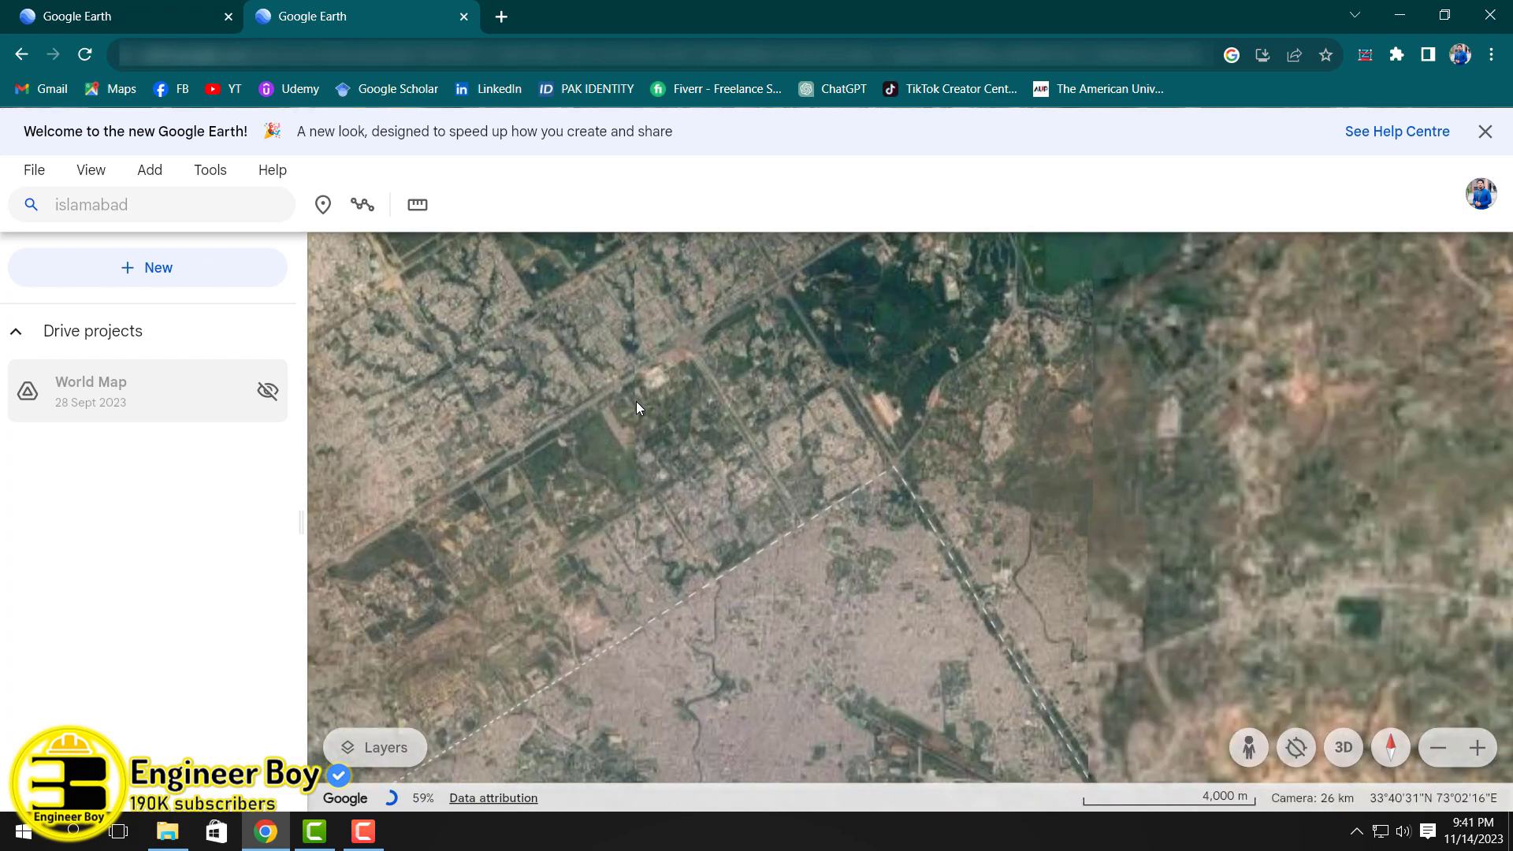
pyautogui.scroll(3, 638, 411)
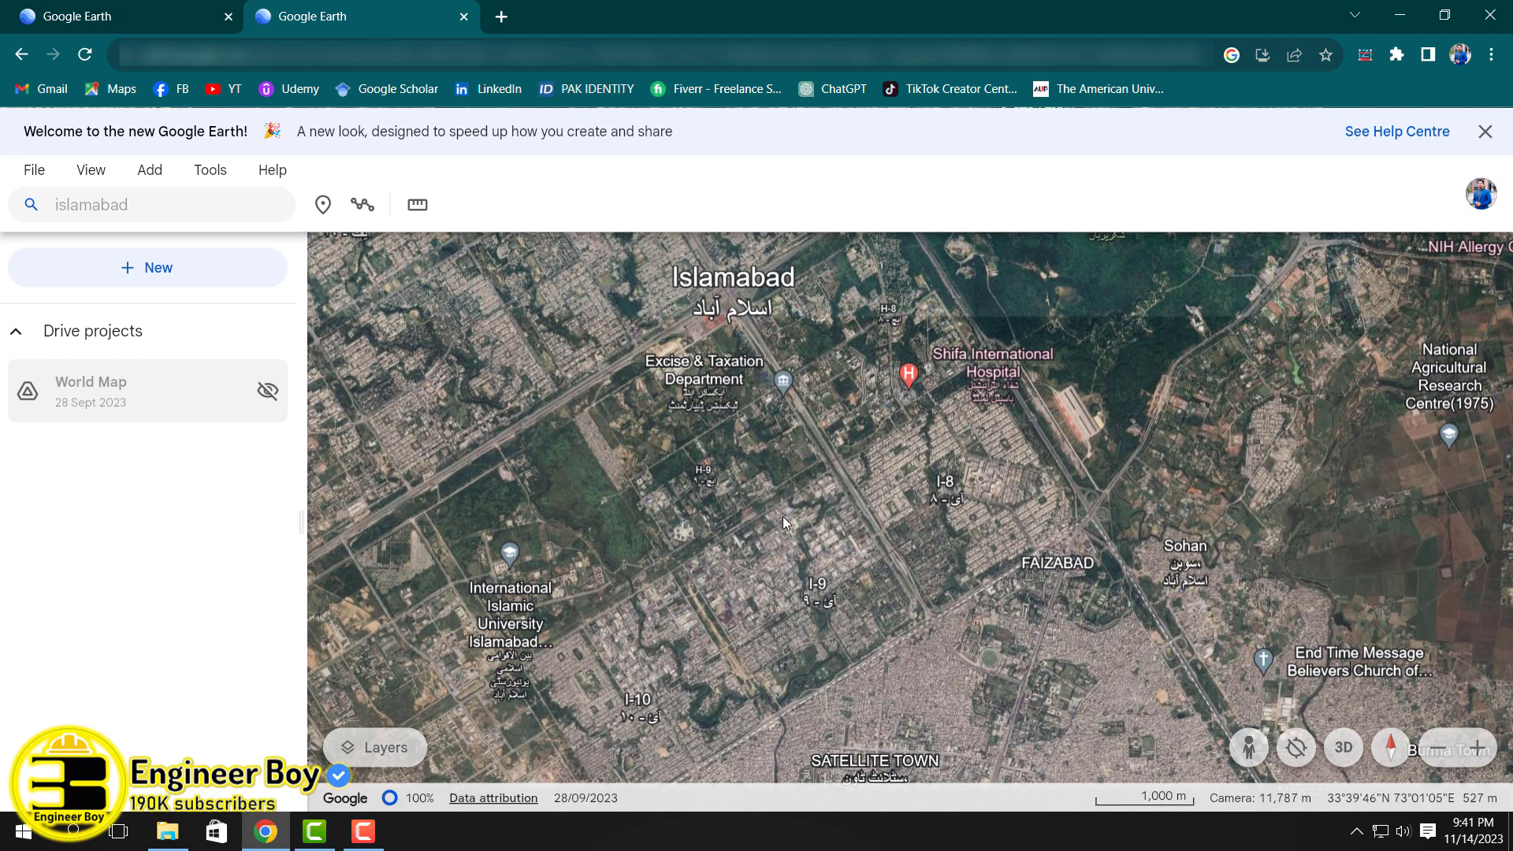
pyautogui.scroll(3, 995, 469)
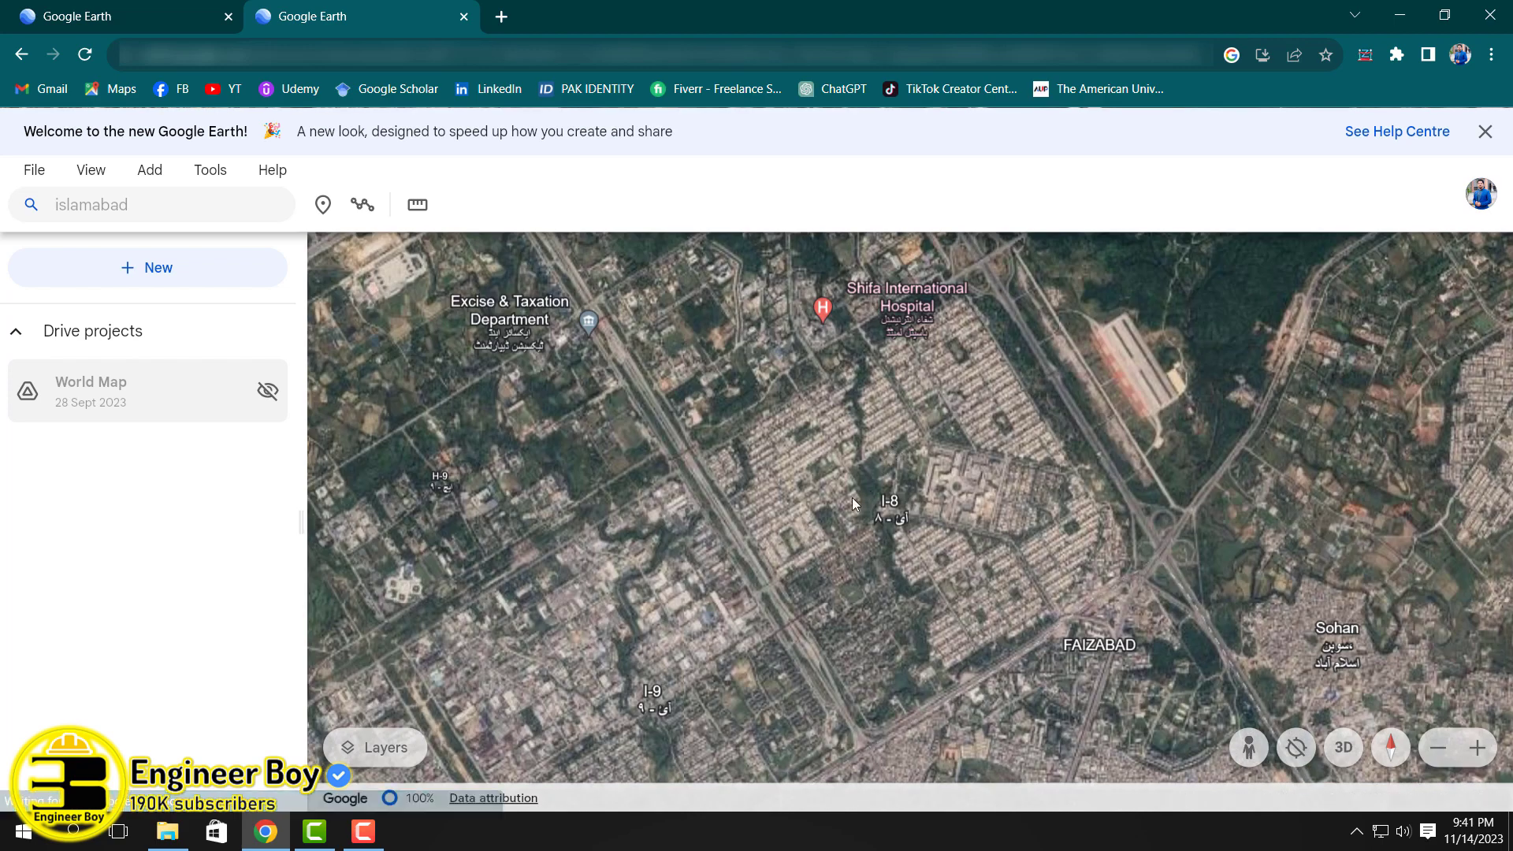
pyautogui.scroll(3, 677, 444)
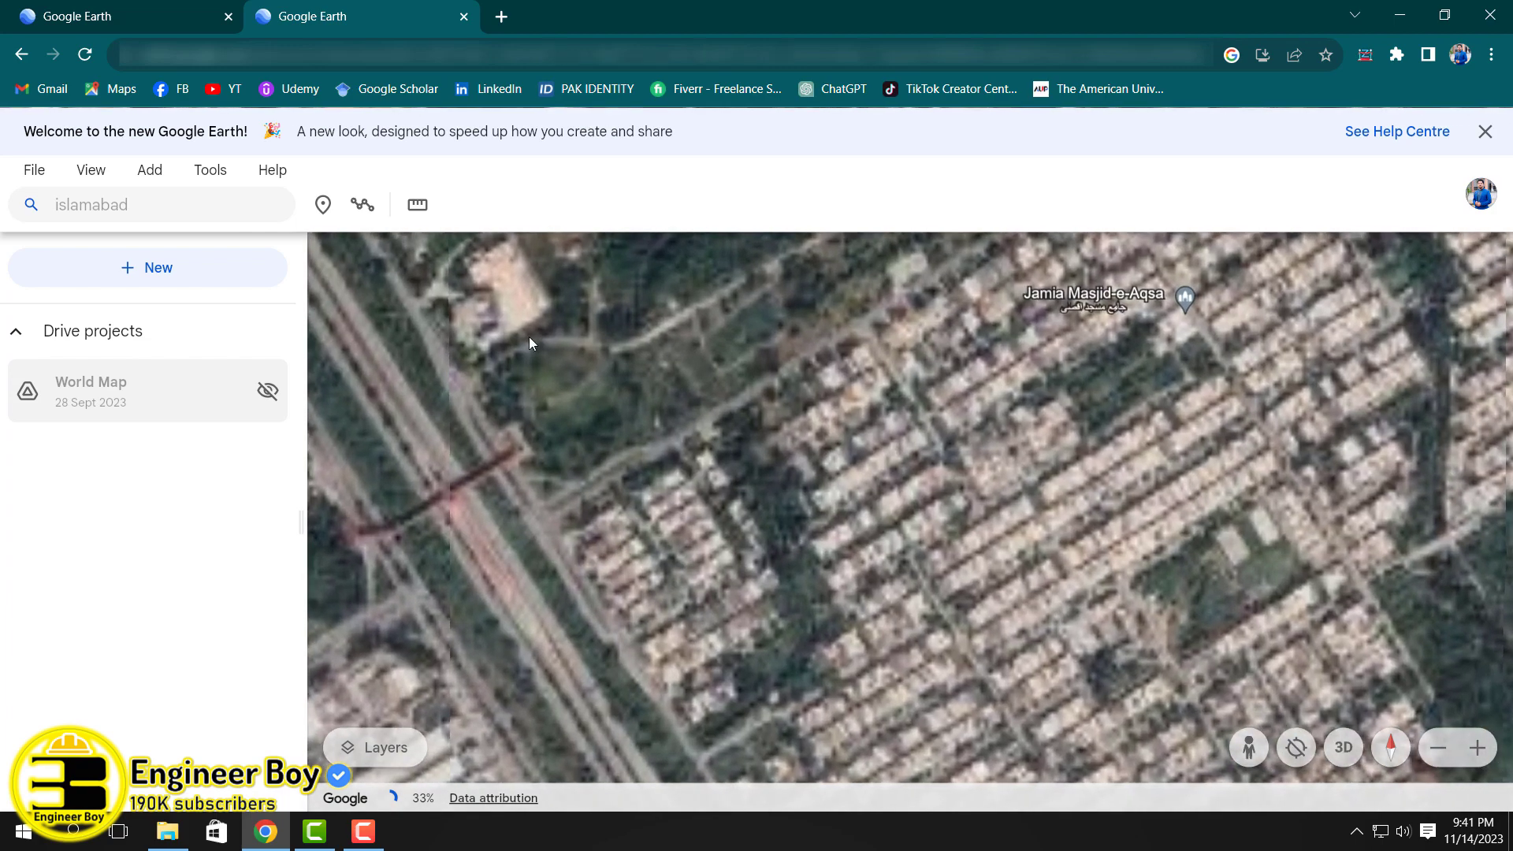
pyautogui.scroll(2, 528, 338)
pyautogui.scroll(3, 478, 340)
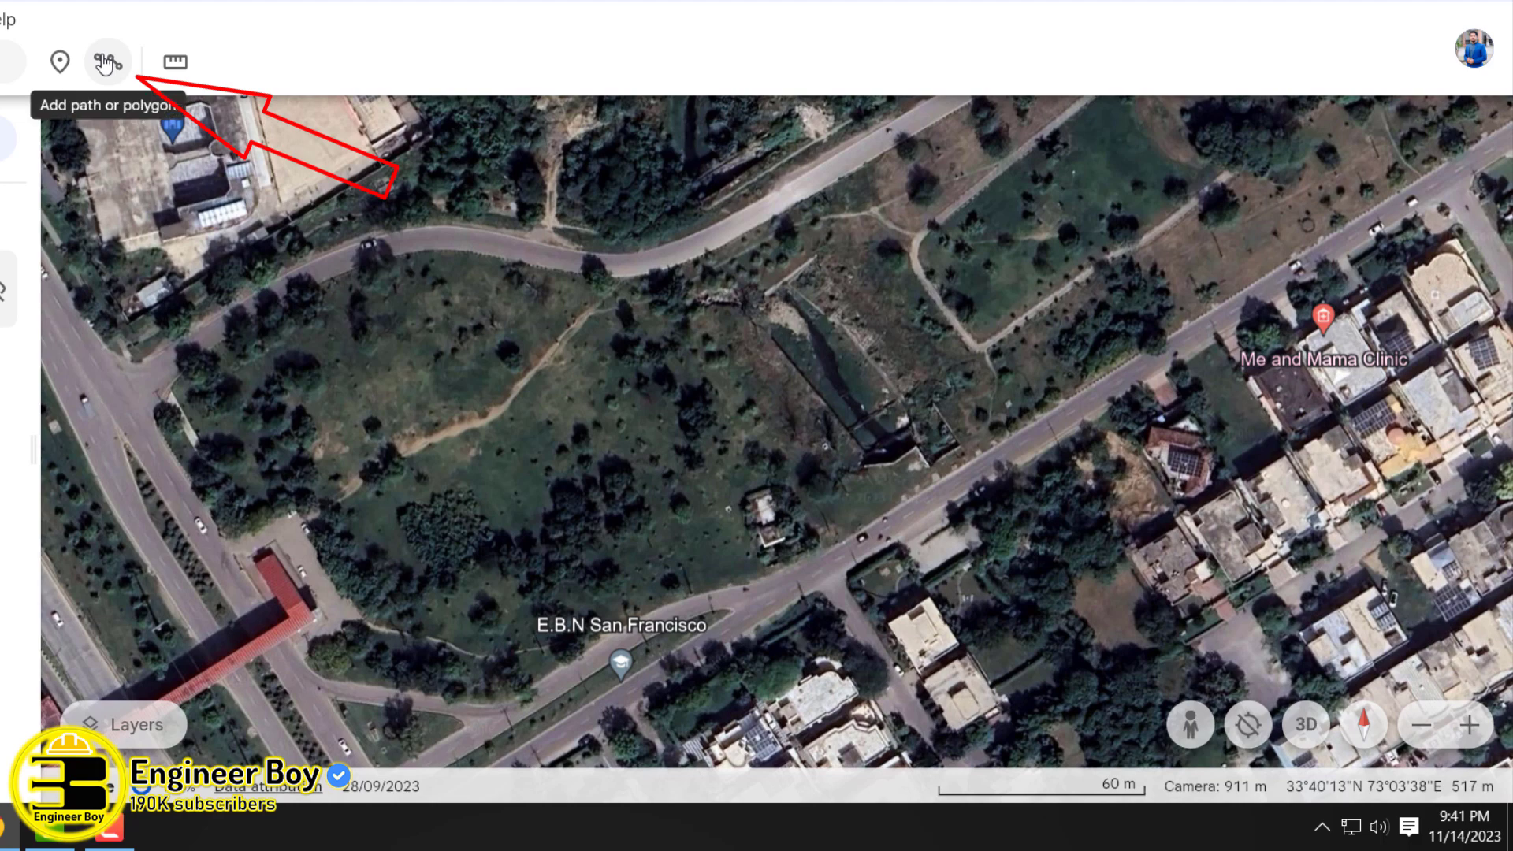
# Step: Start measuring at the park's western corner and trace the northern road edge to the north-east corner
pyautogui.click(176, 68)
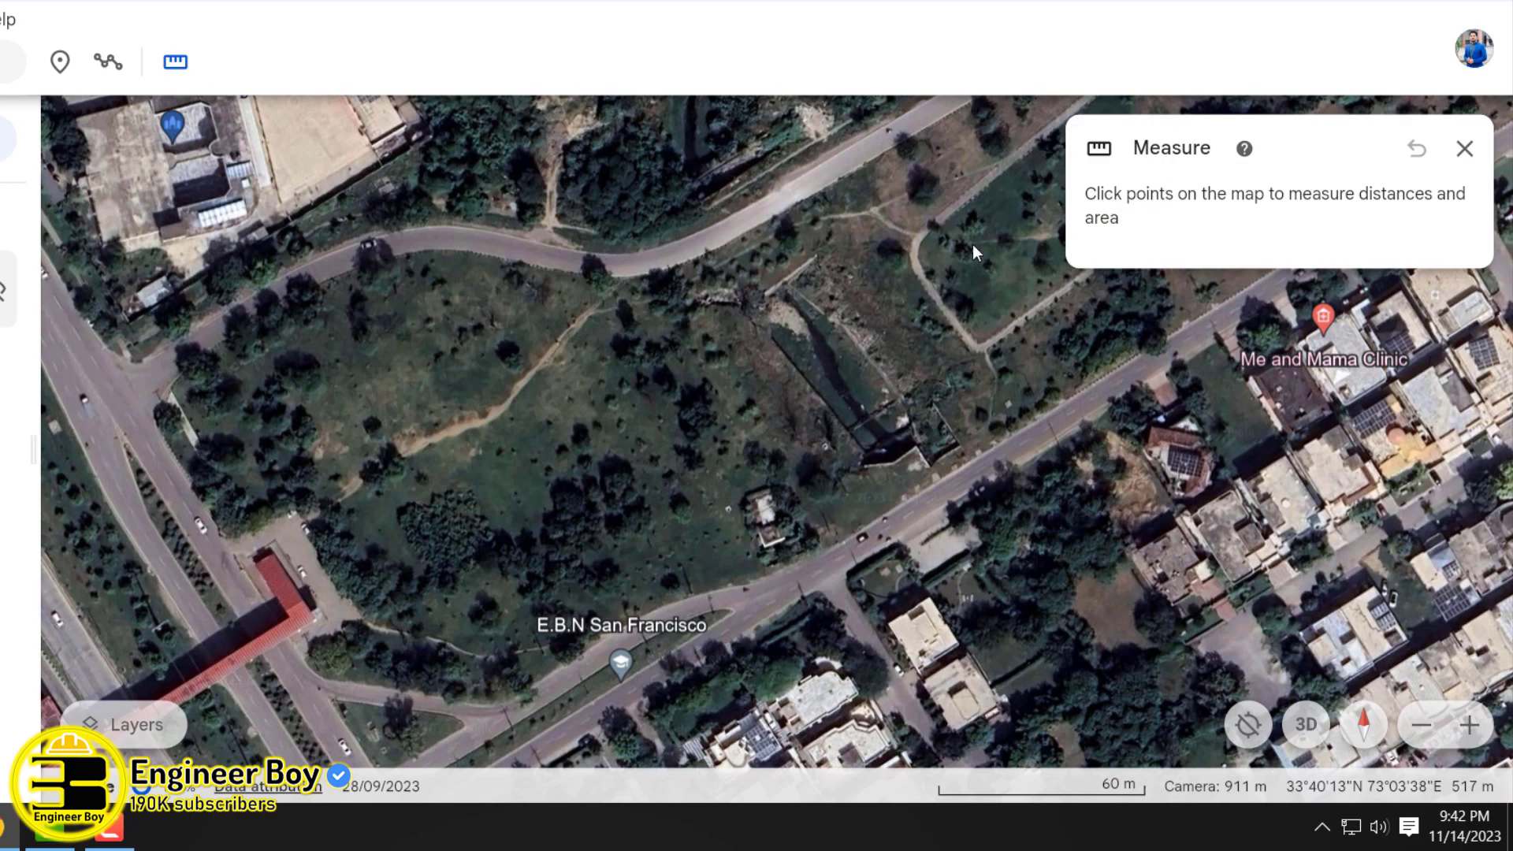
pyautogui.click(155, 413)
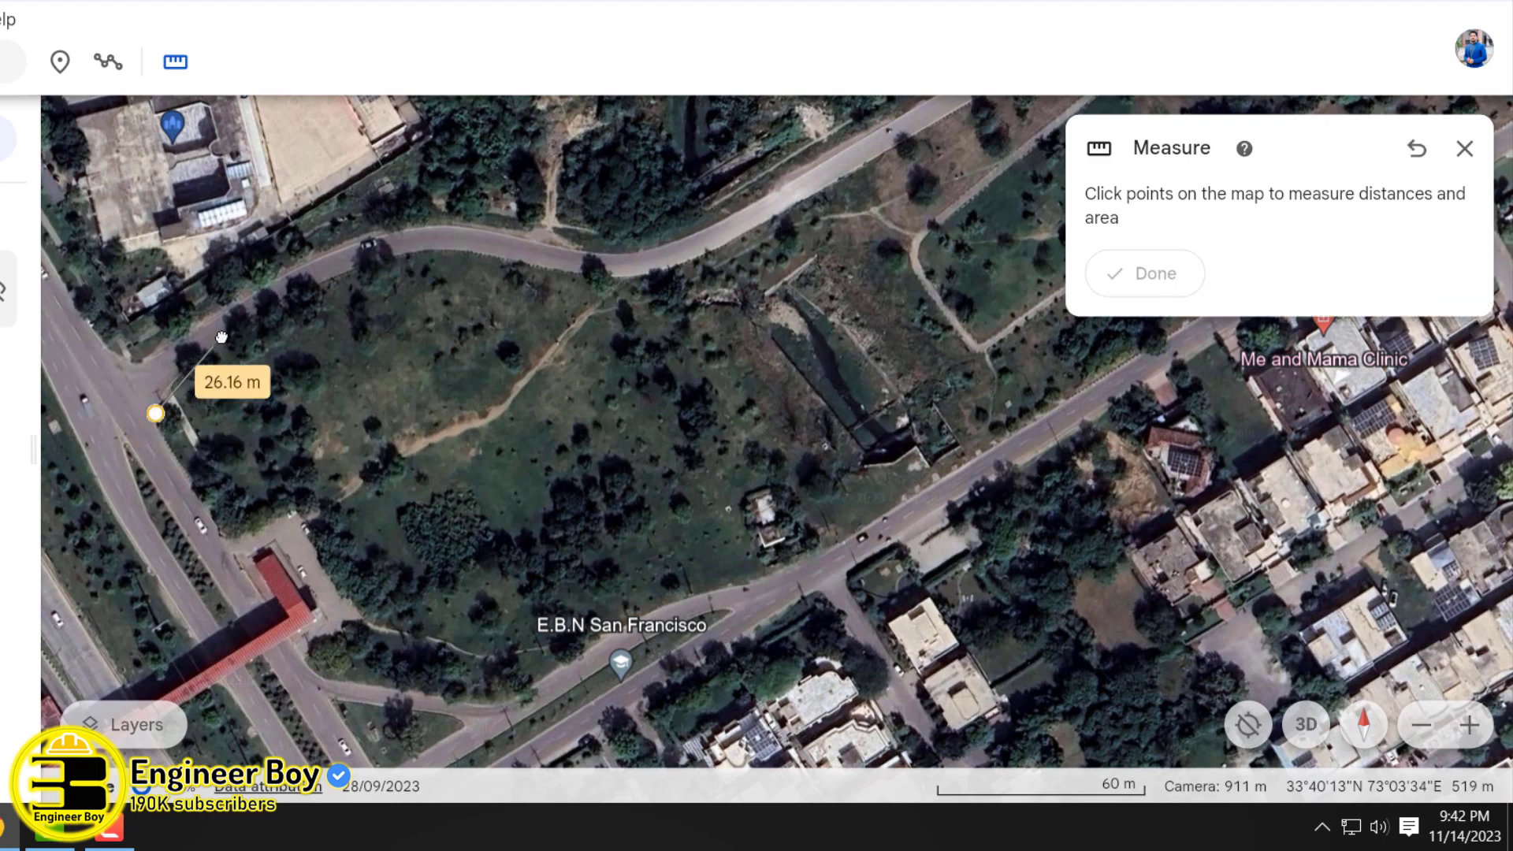
pyautogui.click(213, 343)
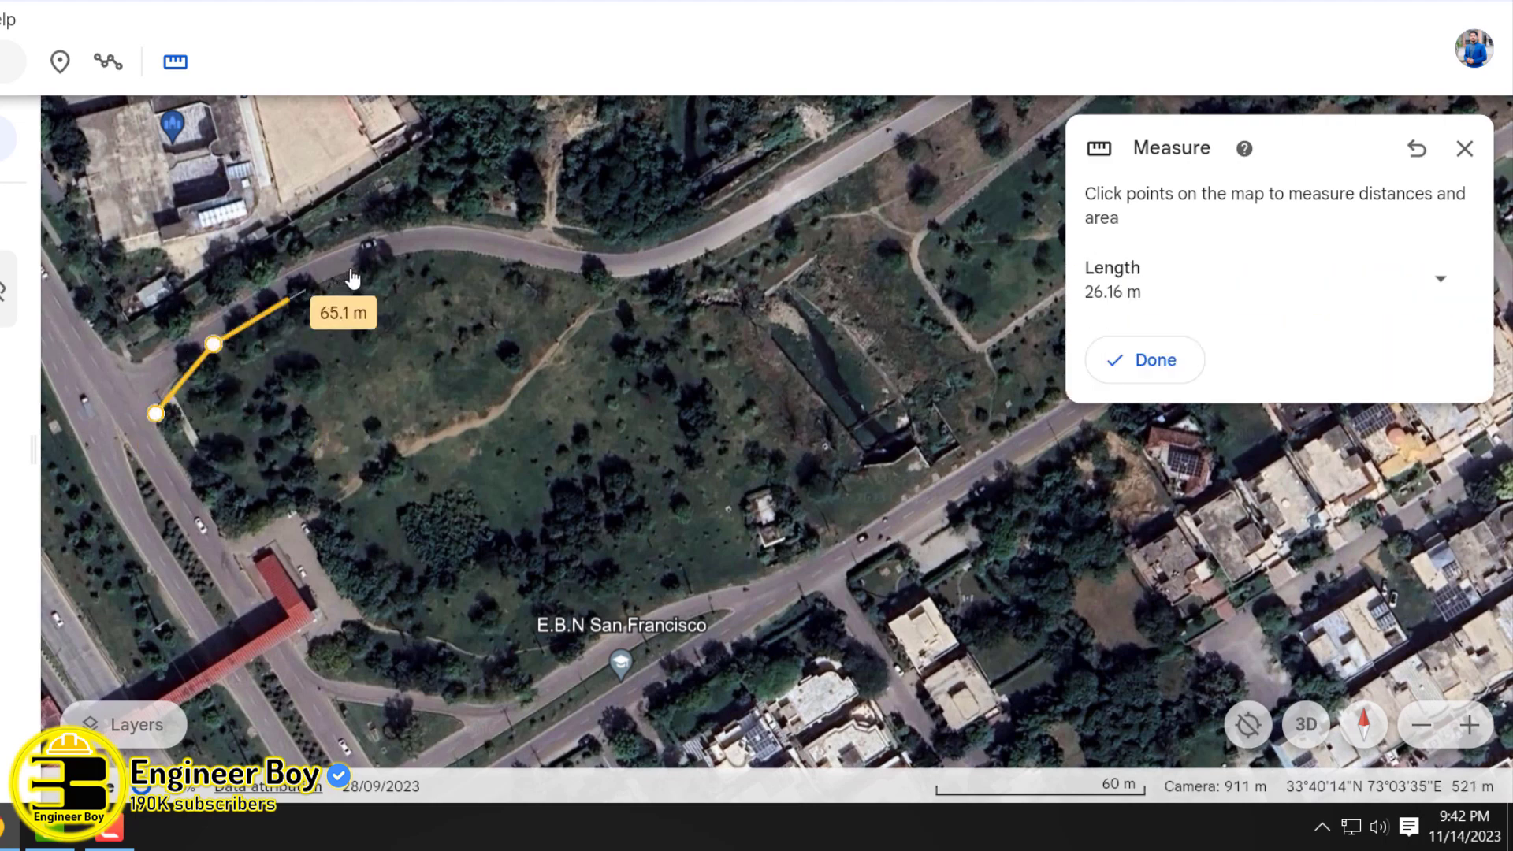
pyautogui.click(288, 299)
pyautogui.click(343, 267)
pyautogui.click(415, 250)
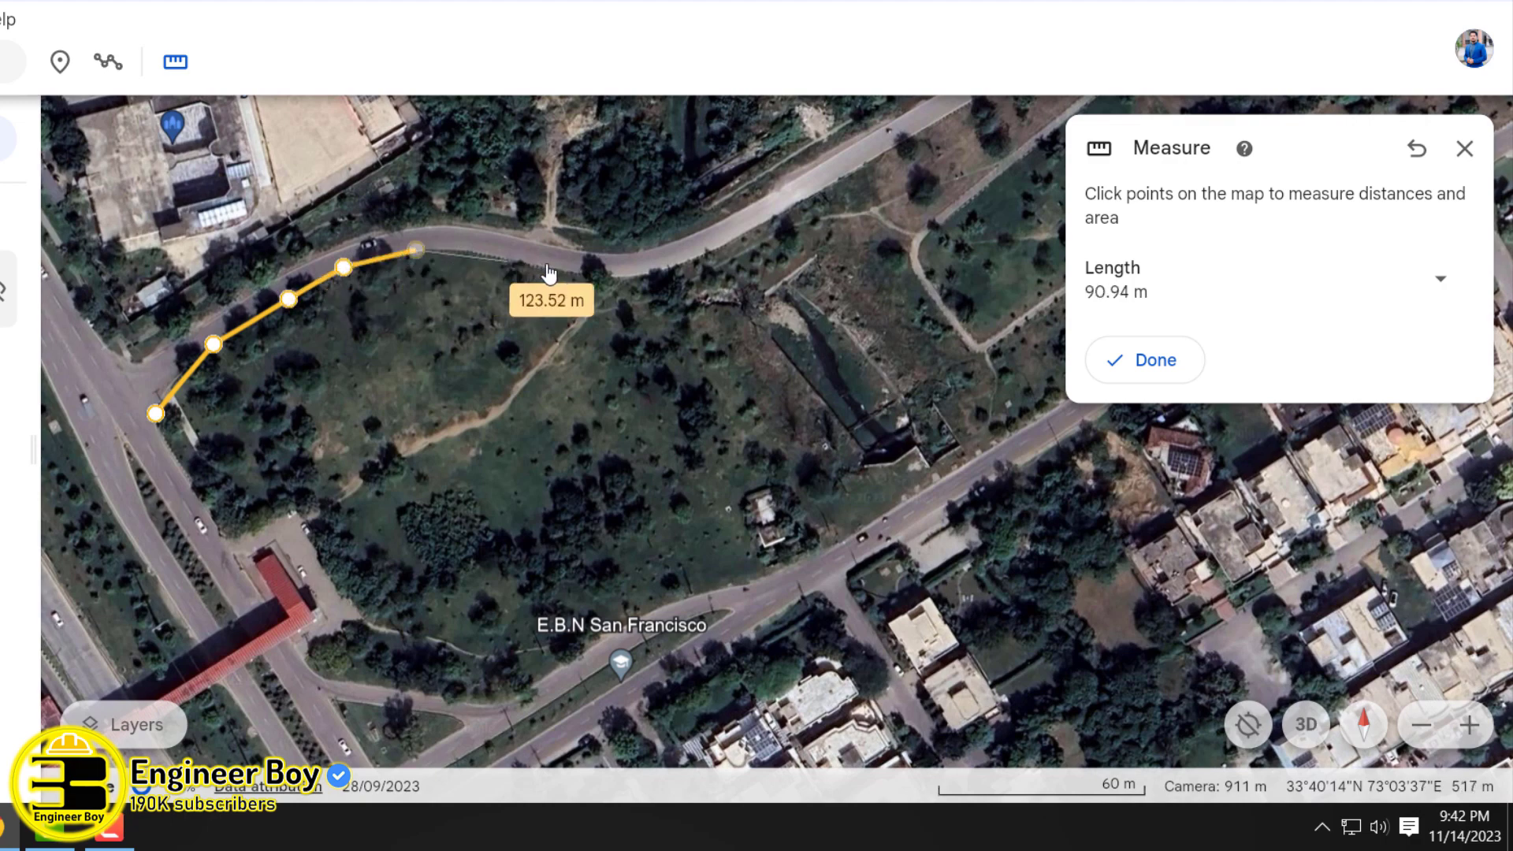
pyautogui.click(551, 265)
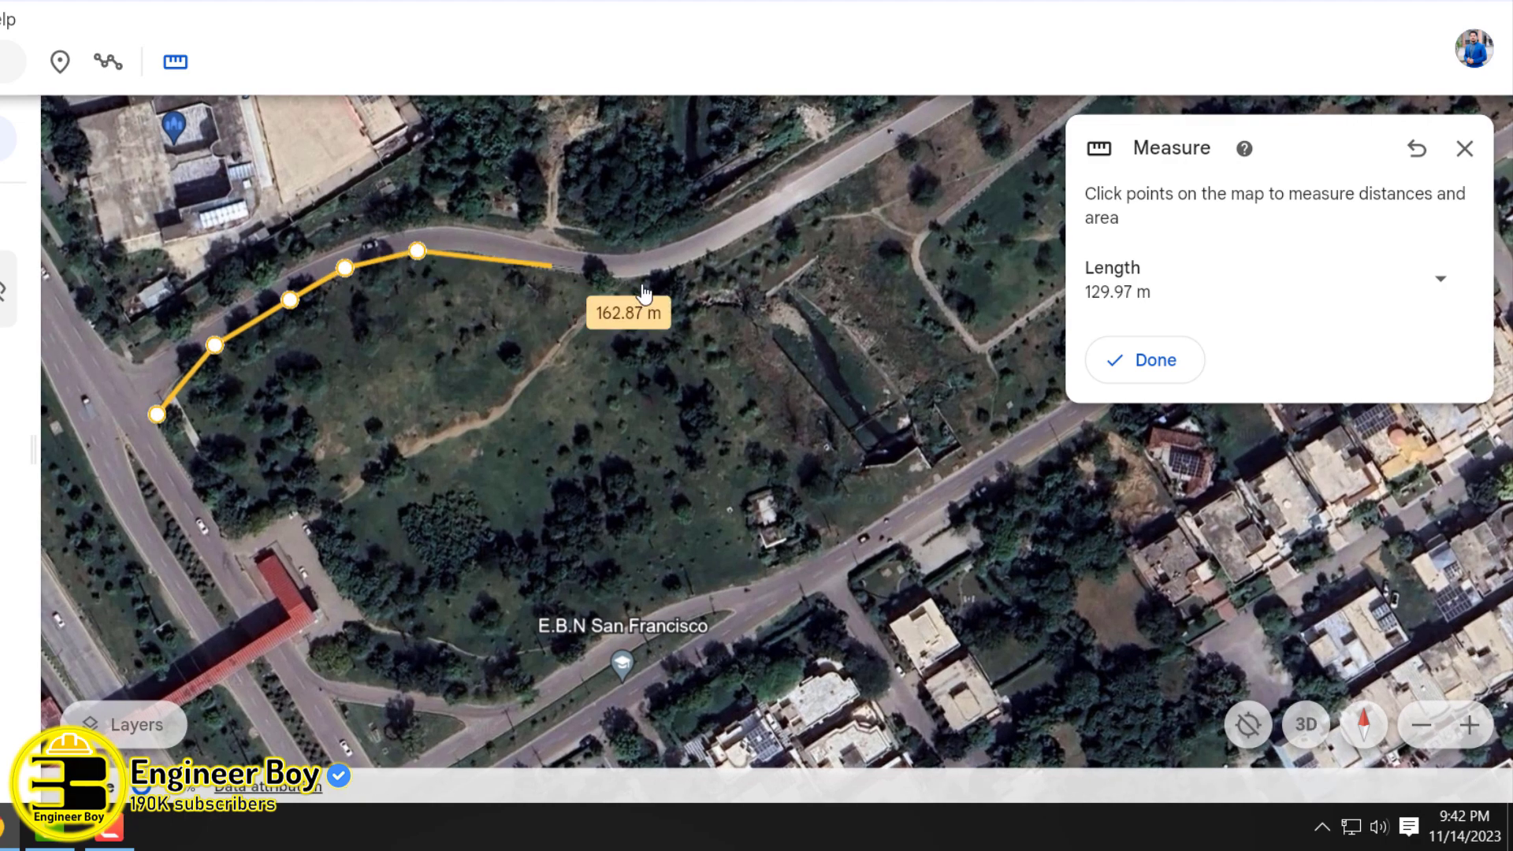
pyautogui.click(681, 270)
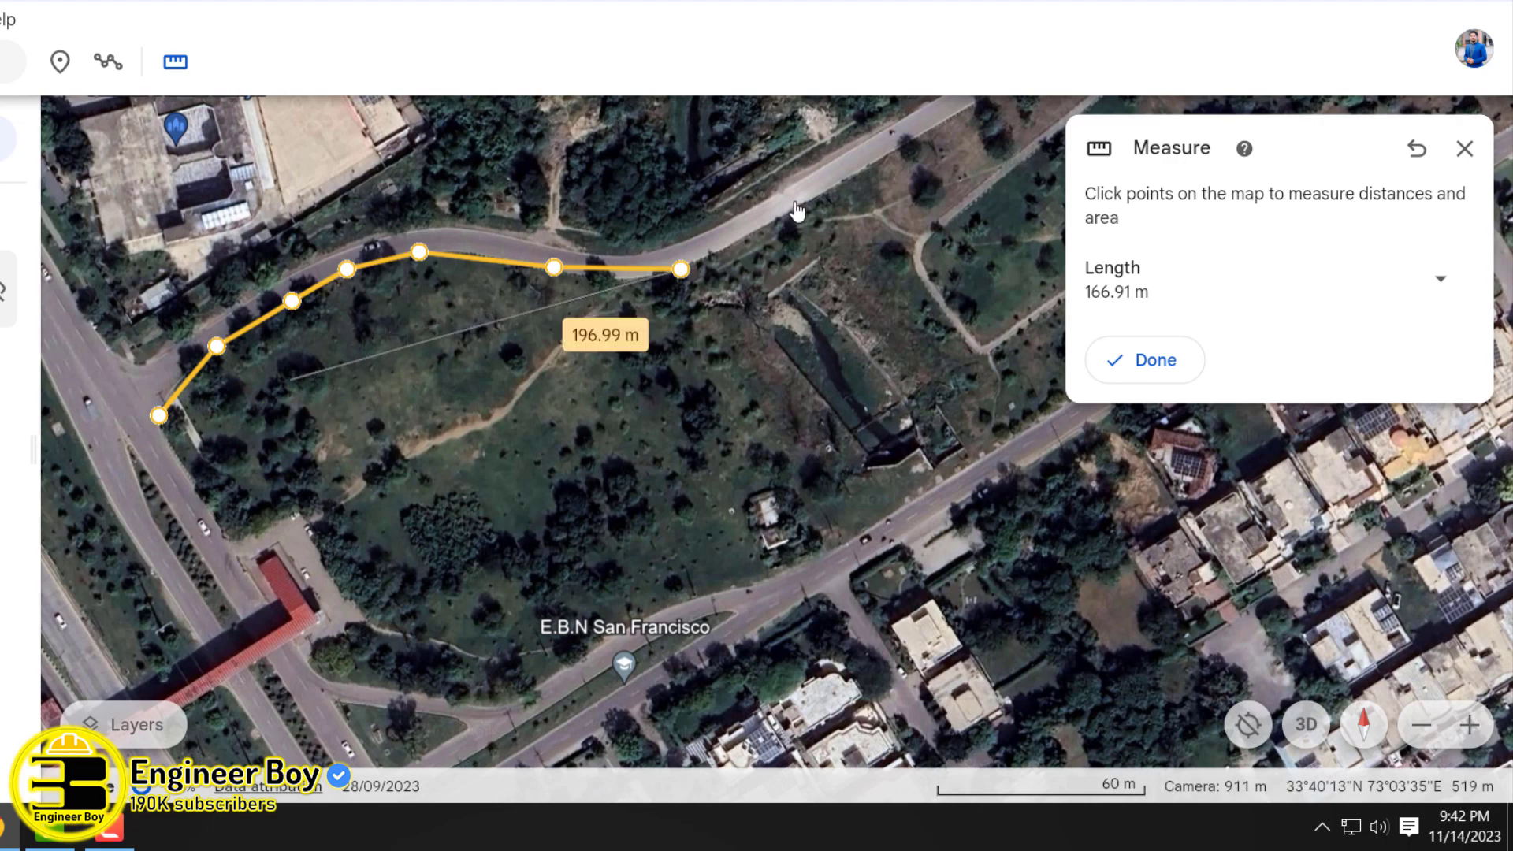
pyautogui.scroll(-2, 398, 429)
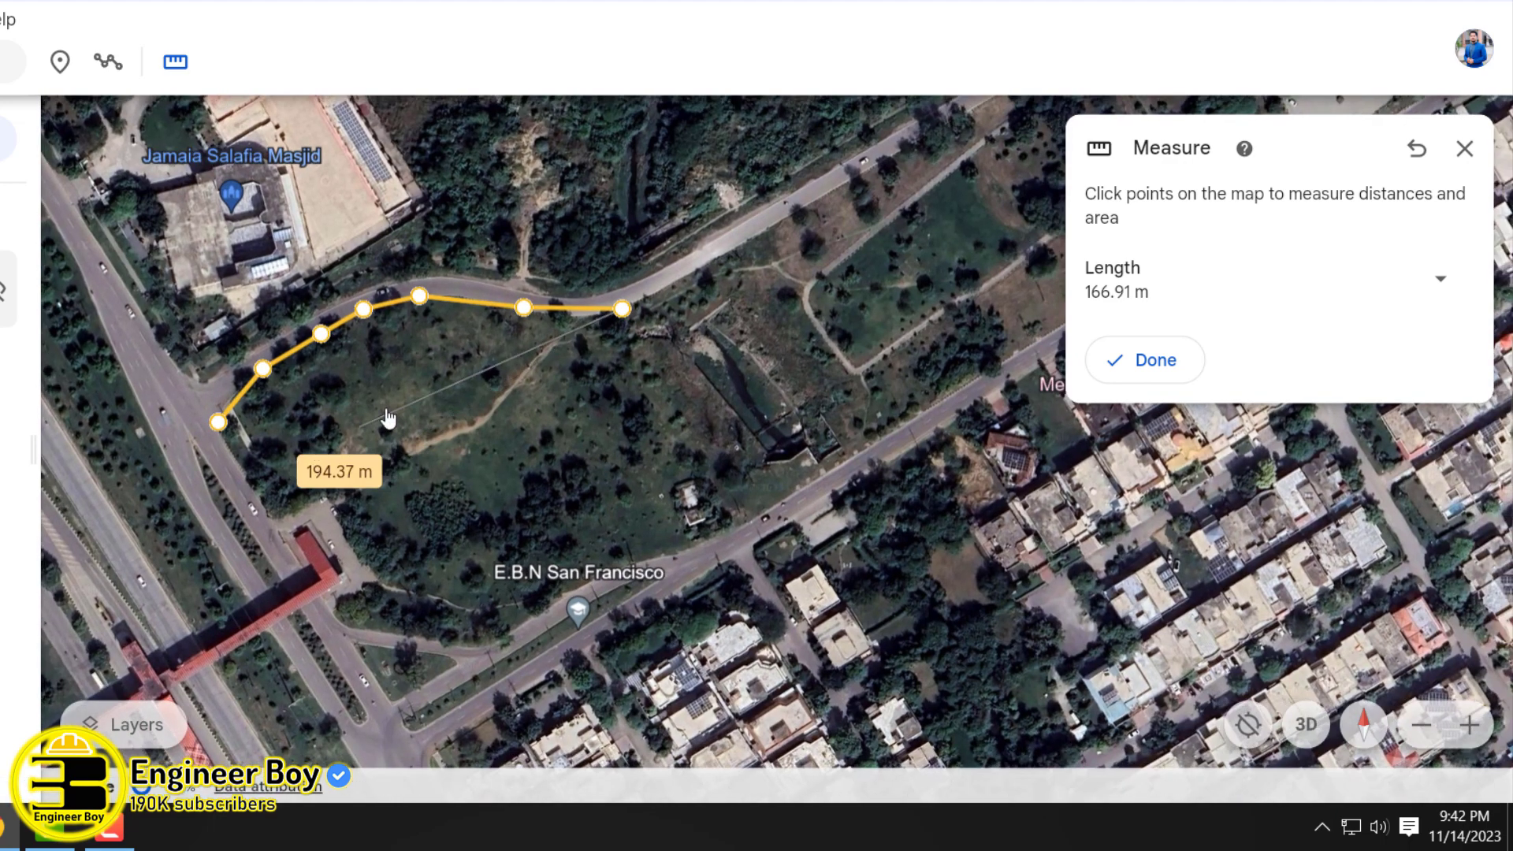
pyautogui.click(763, 232)
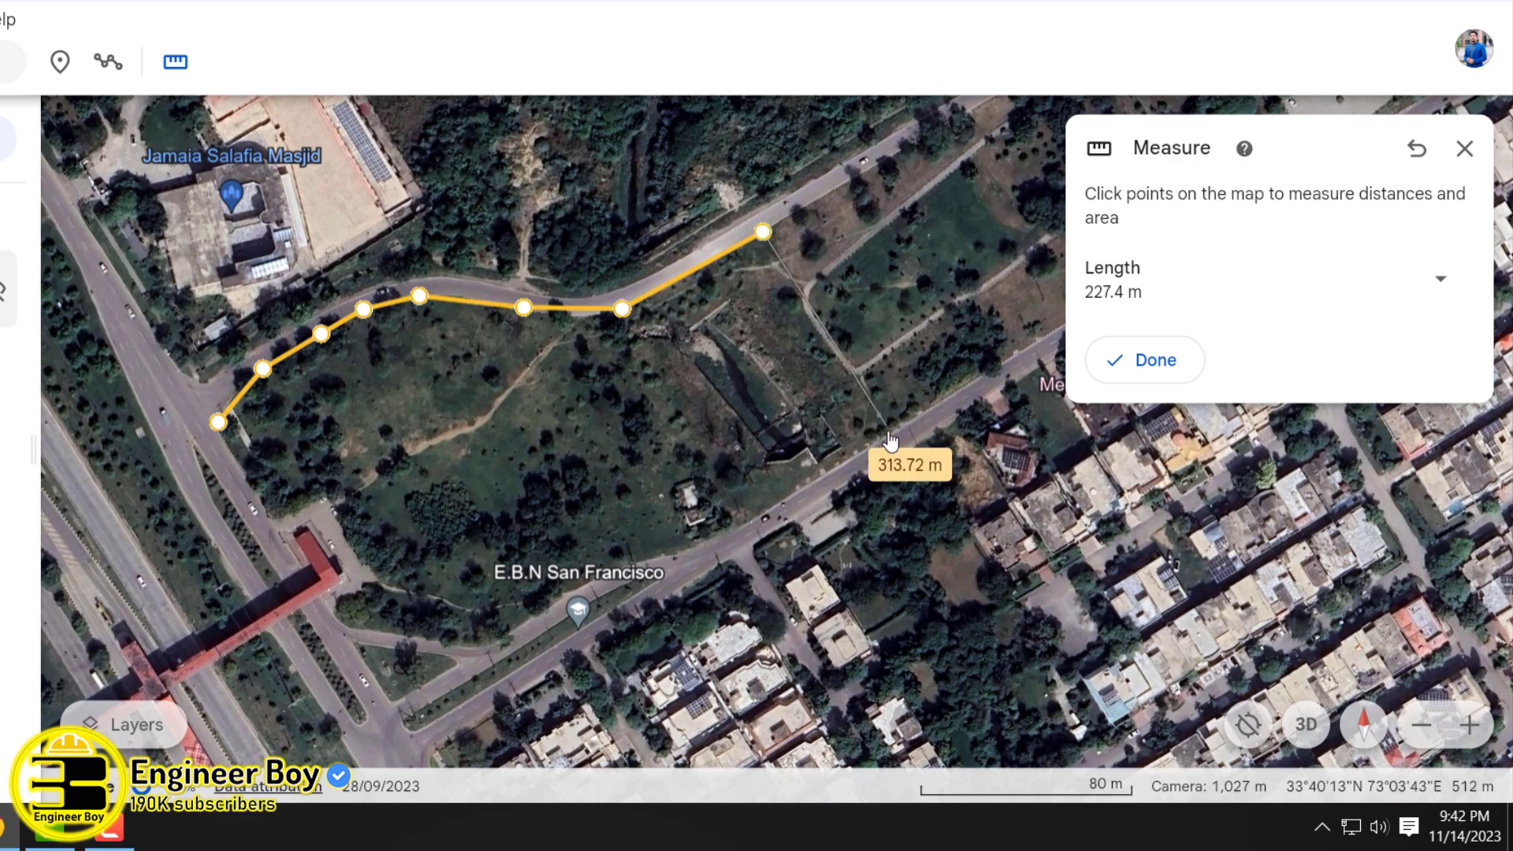
# Step: Trace the southern road edge and south-west corner back toward the start, reaching 625.5 m
pyautogui.click(887, 429)
pyautogui.click(674, 556)
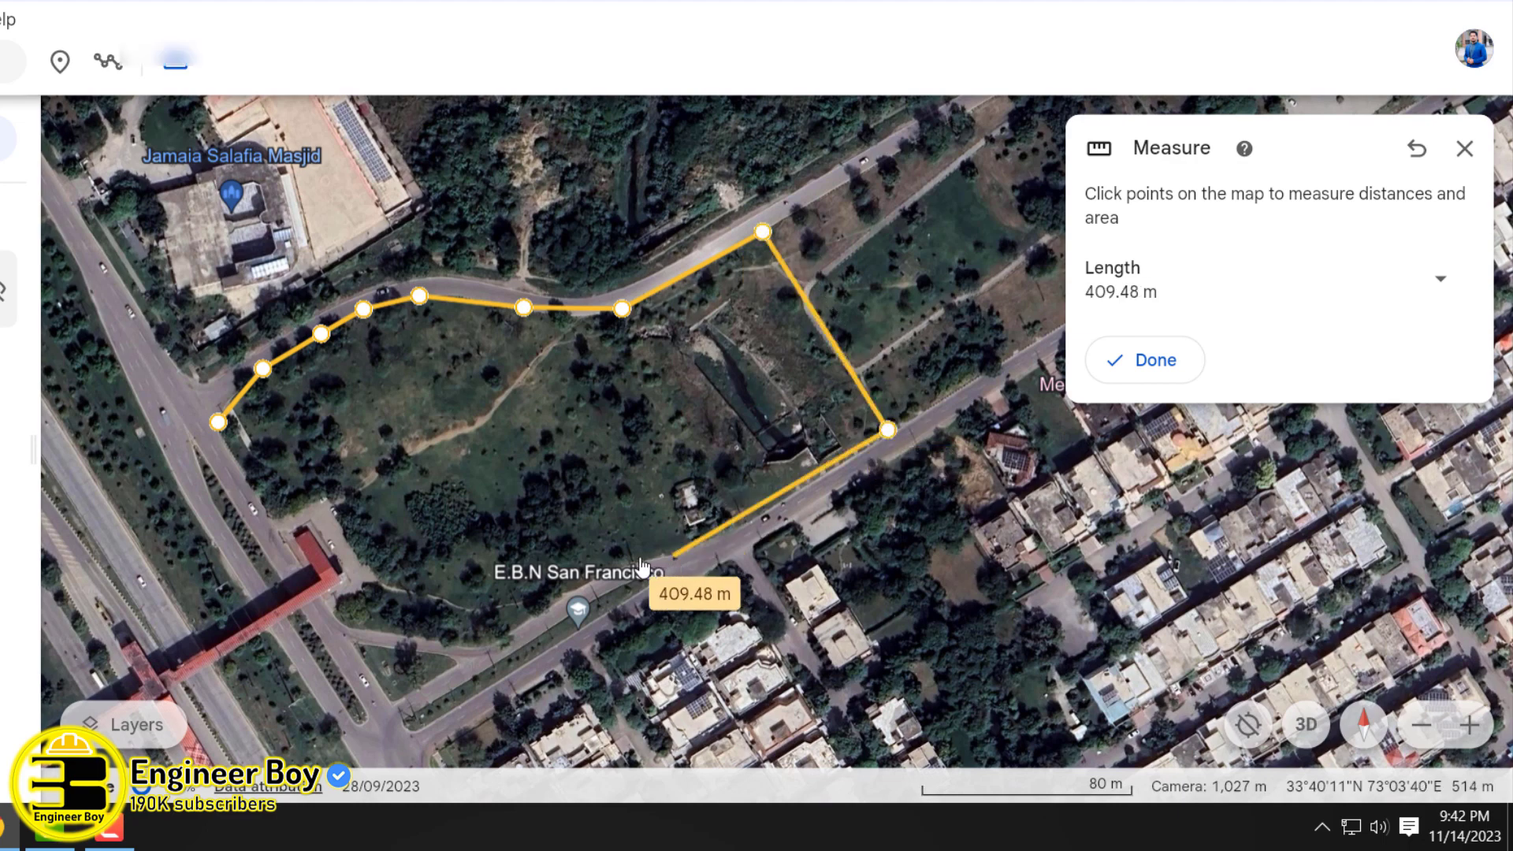
pyautogui.click(573, 579)
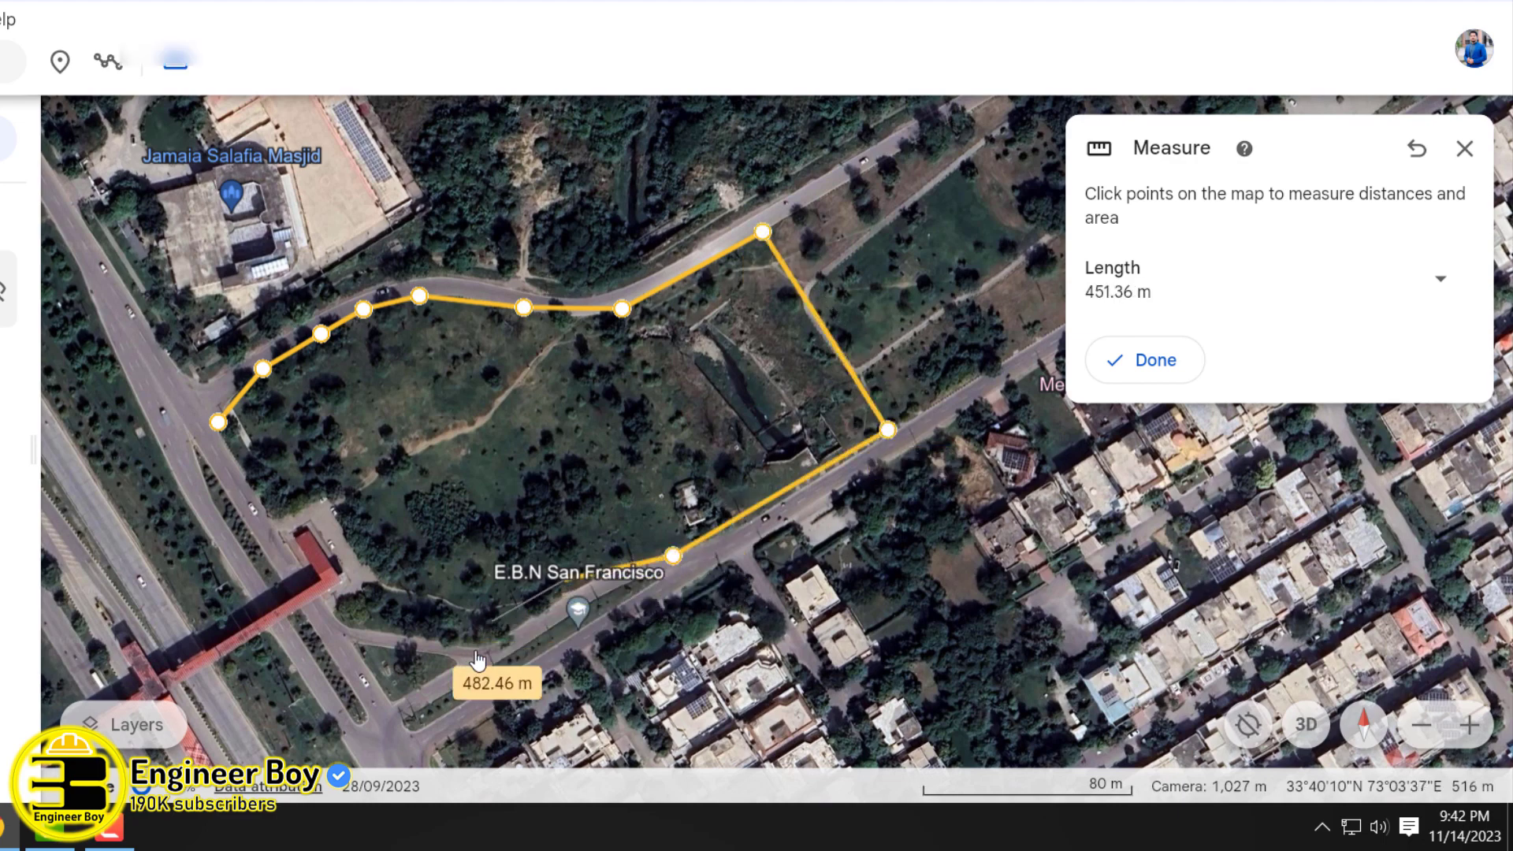
pyautogui.click(482, 641)
pyautogui.click(349, 625)
pyautogui.click(332, 601)
pyautogui.click(375, 581)
pyautogui.click(324, 496)
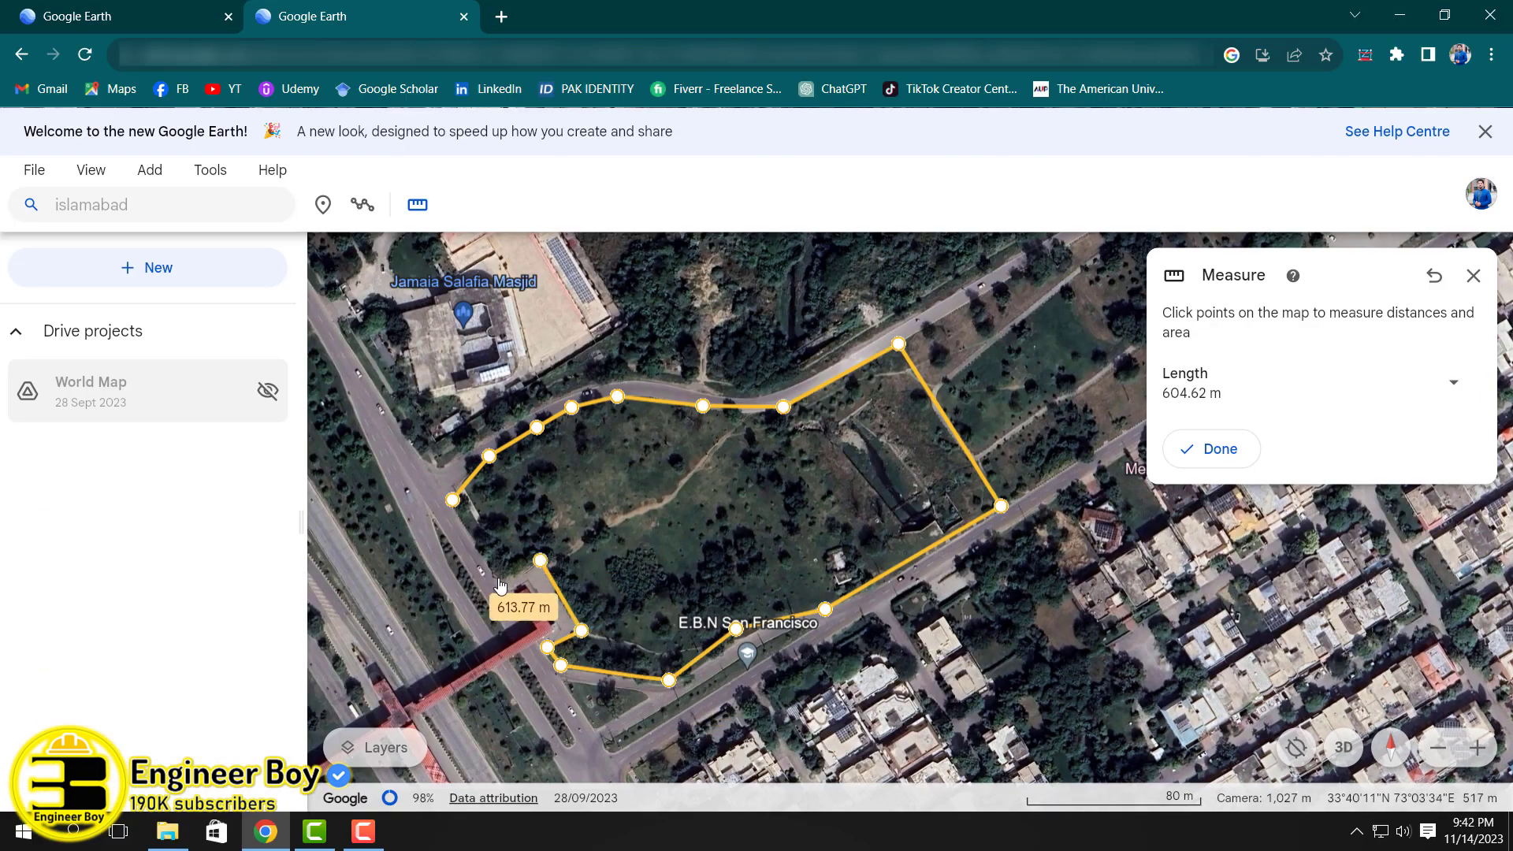
pyautogui.click(497, 578)
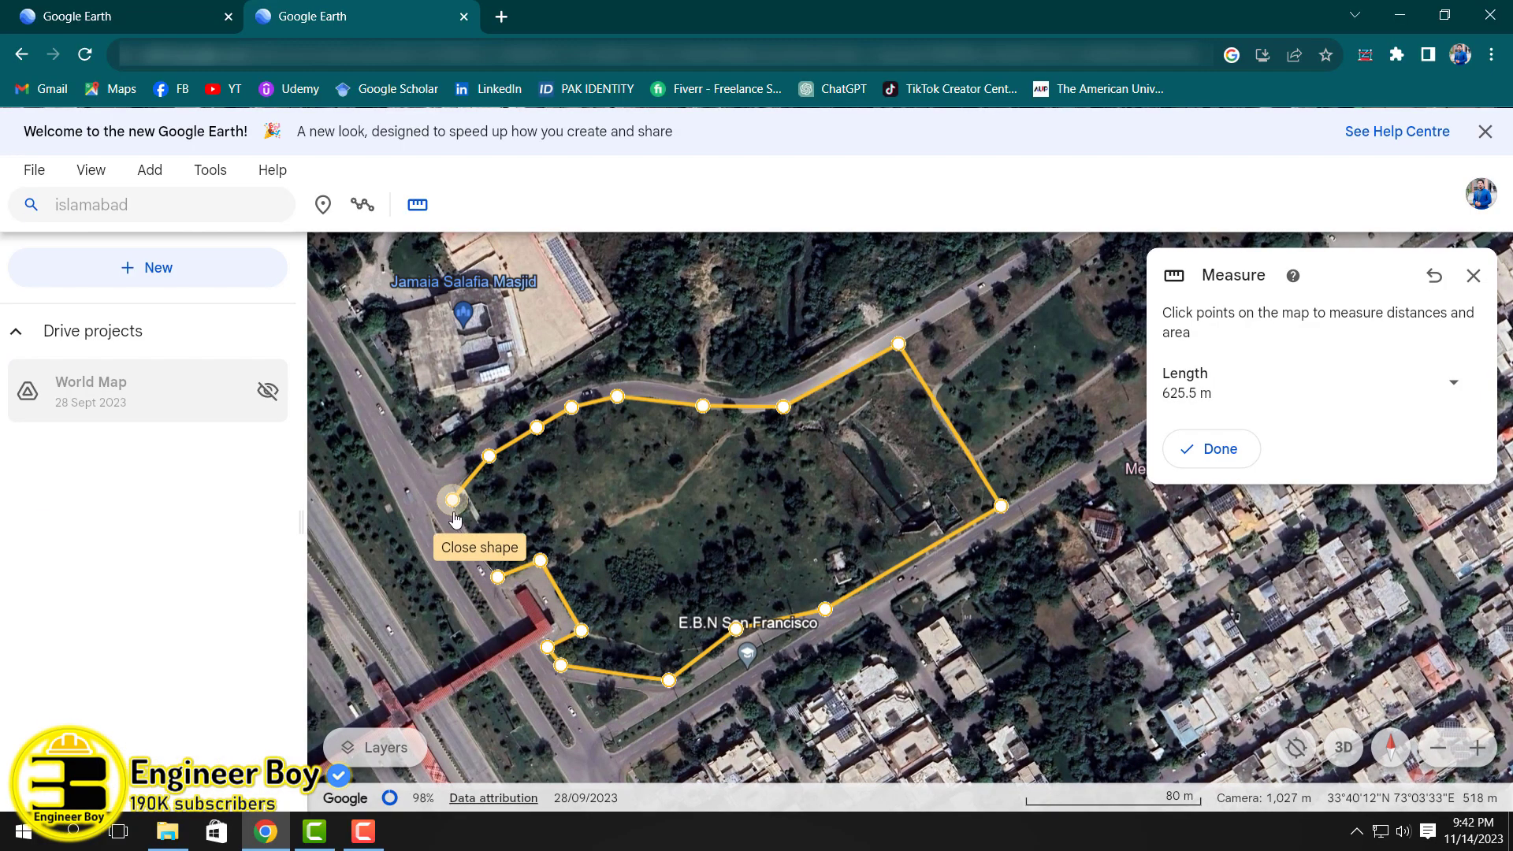
pyautogui.scroll(3, 454, 512)
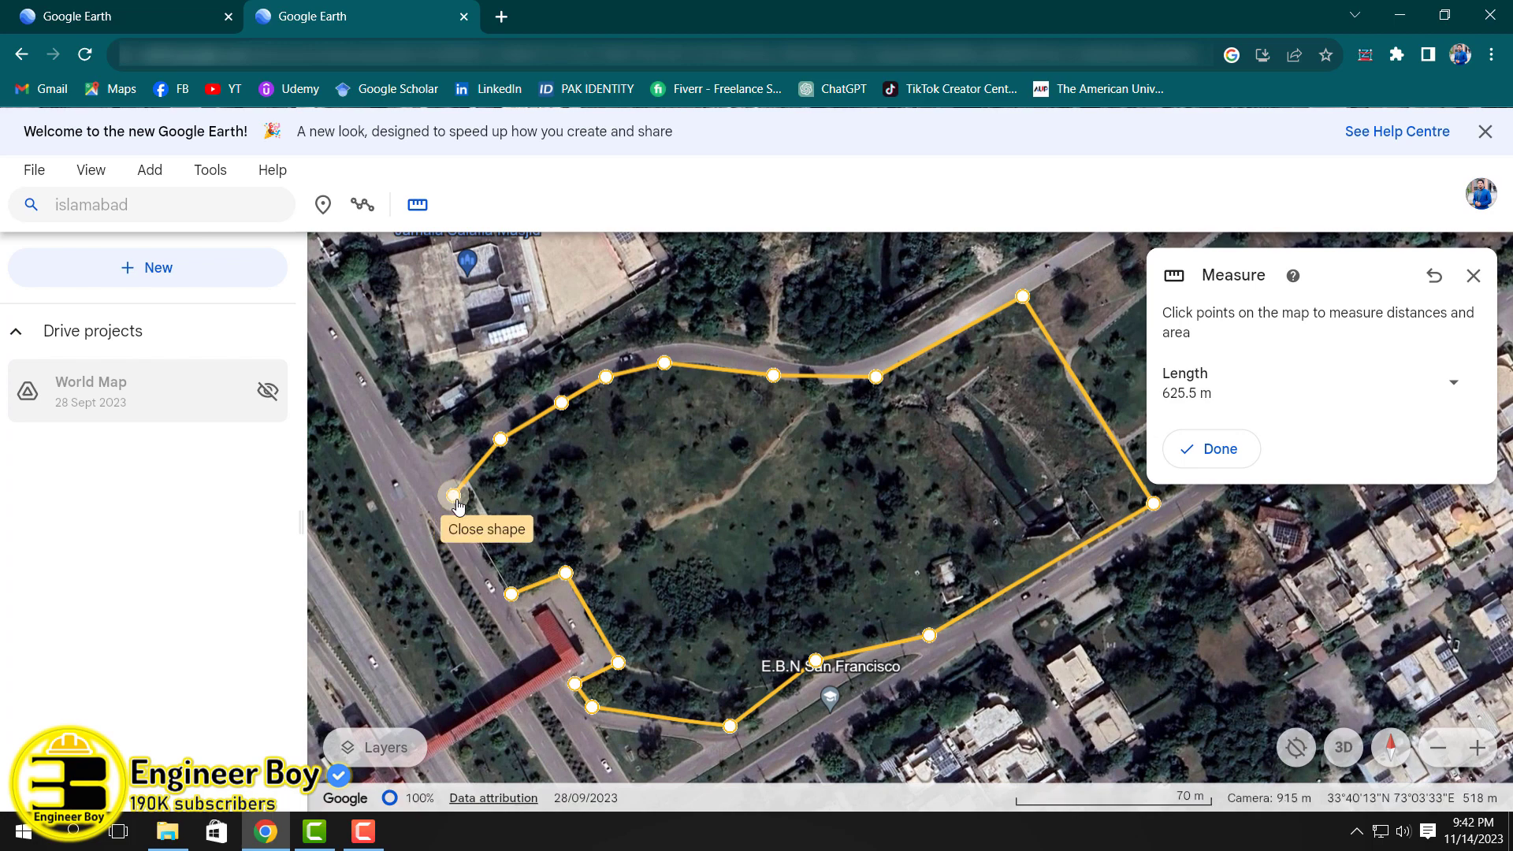
# Step: Close the park polygon and fit its southern-edge vertices: 664.78 m perimeter, 238,471 ft² area
pyautogui.click(454, 496)
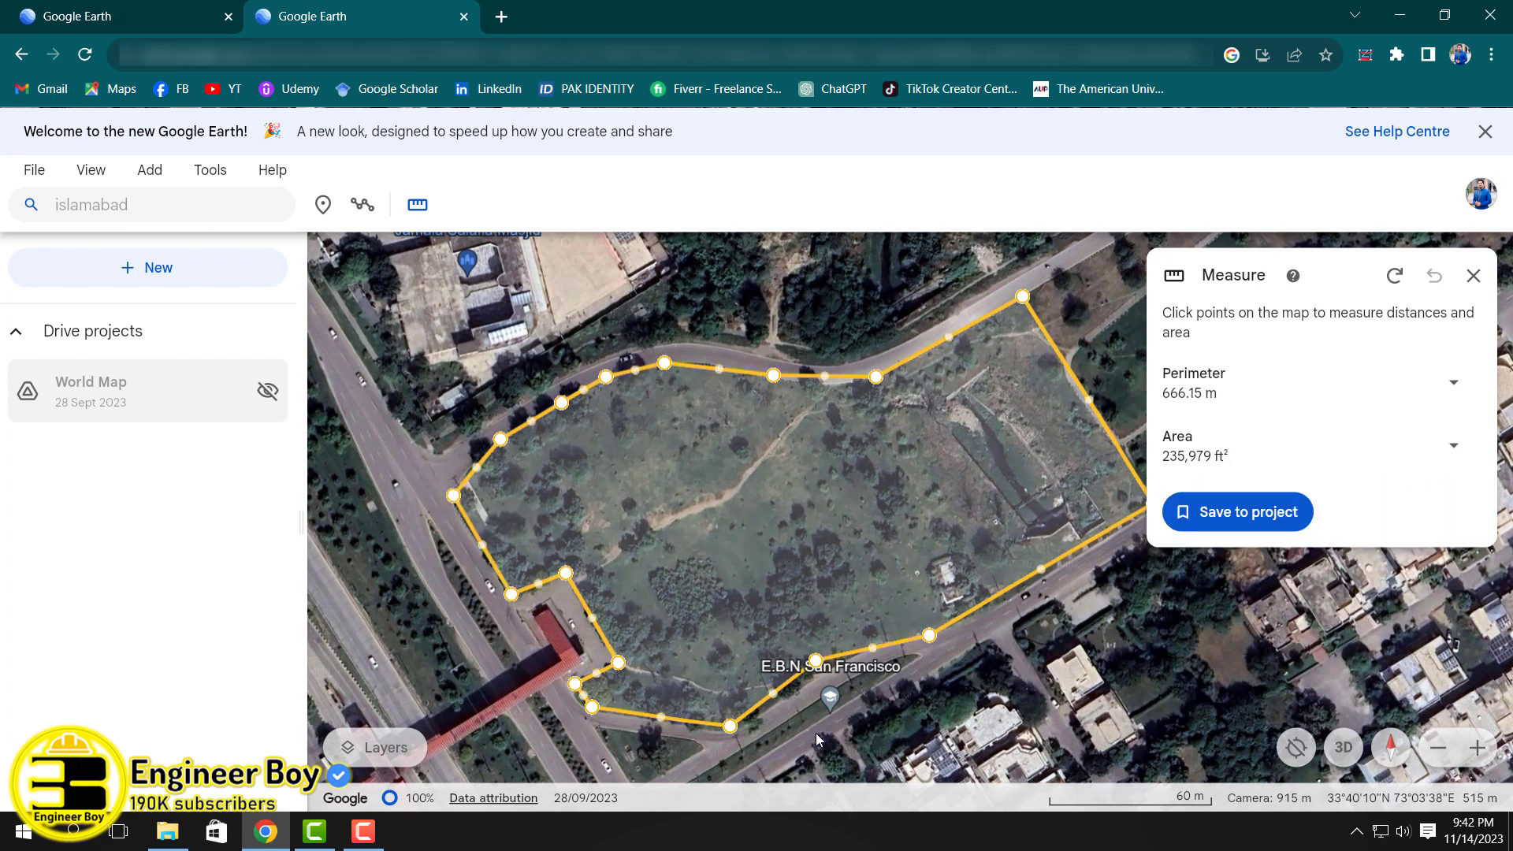
pyautogui.scroll(2, 806, 706)
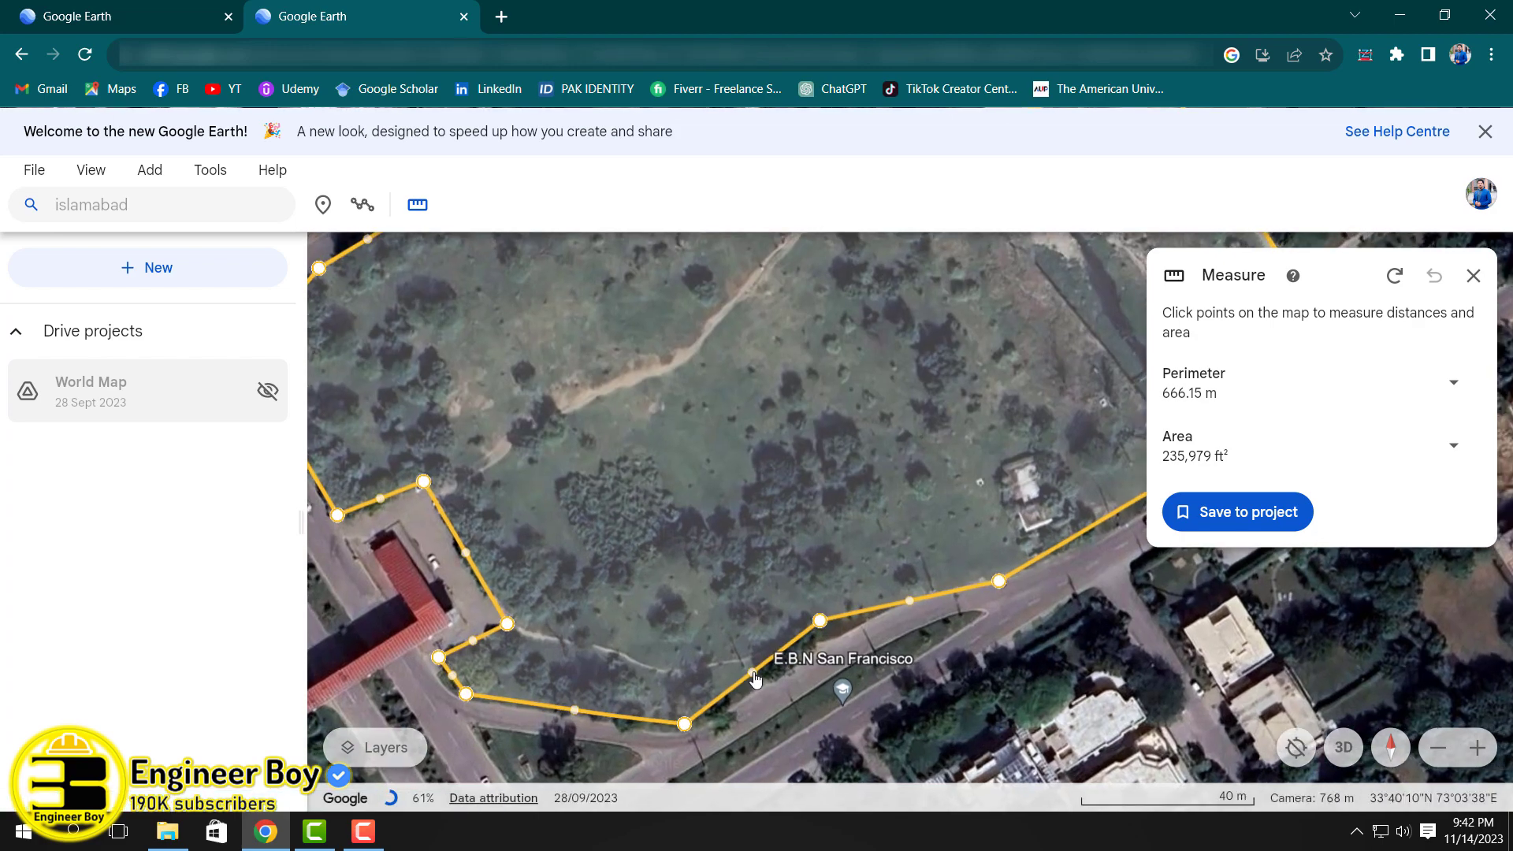
pyautogui.moveTo(719, 698); pyautogui.dragTo(766, 679)
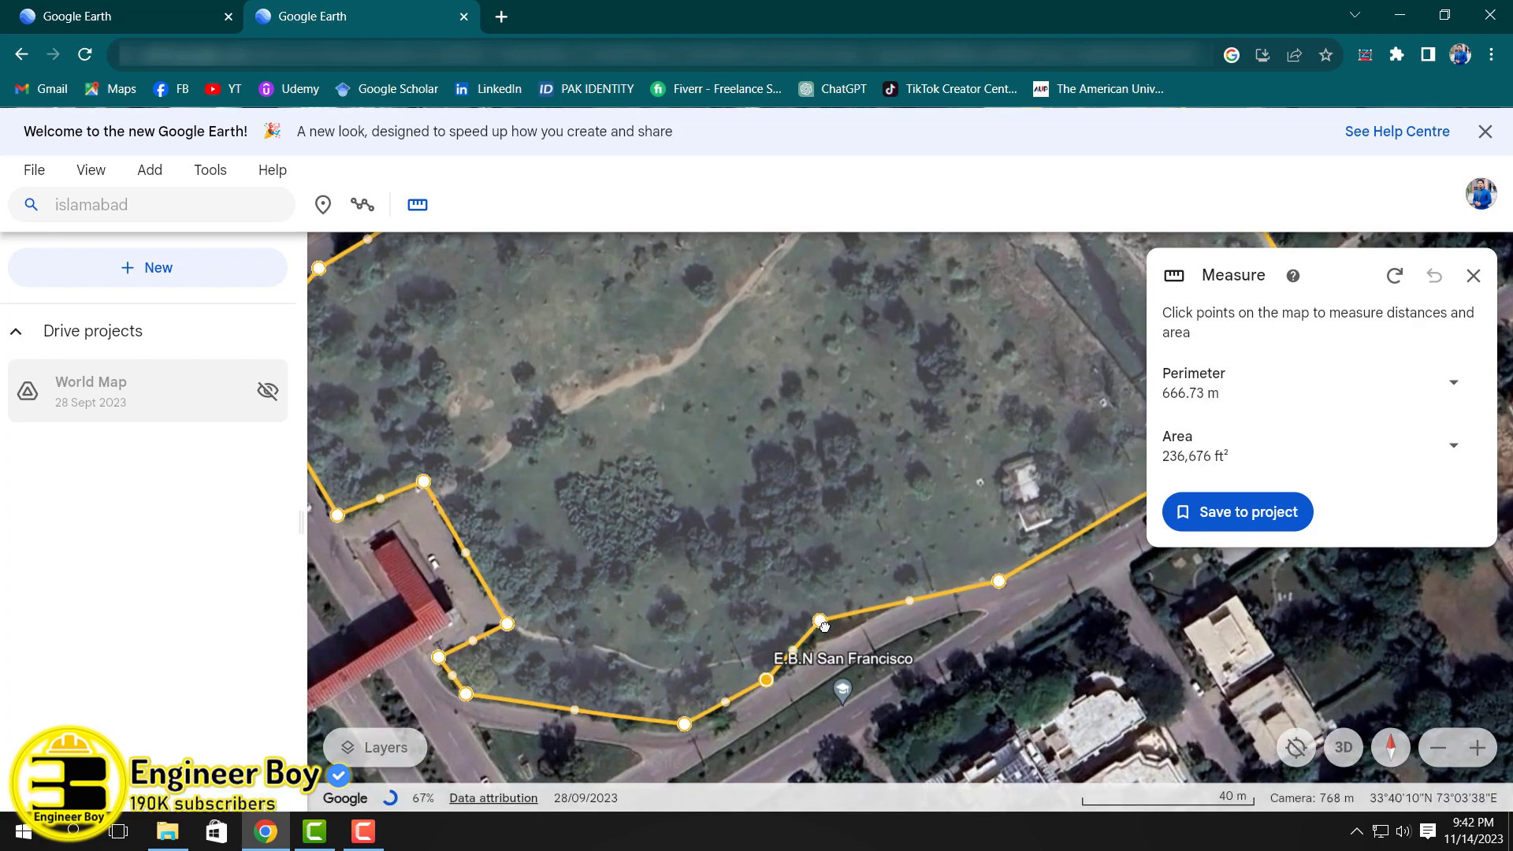
pyautogui.moveTo(820, 622); pyautogui.dragTo(831, 636)
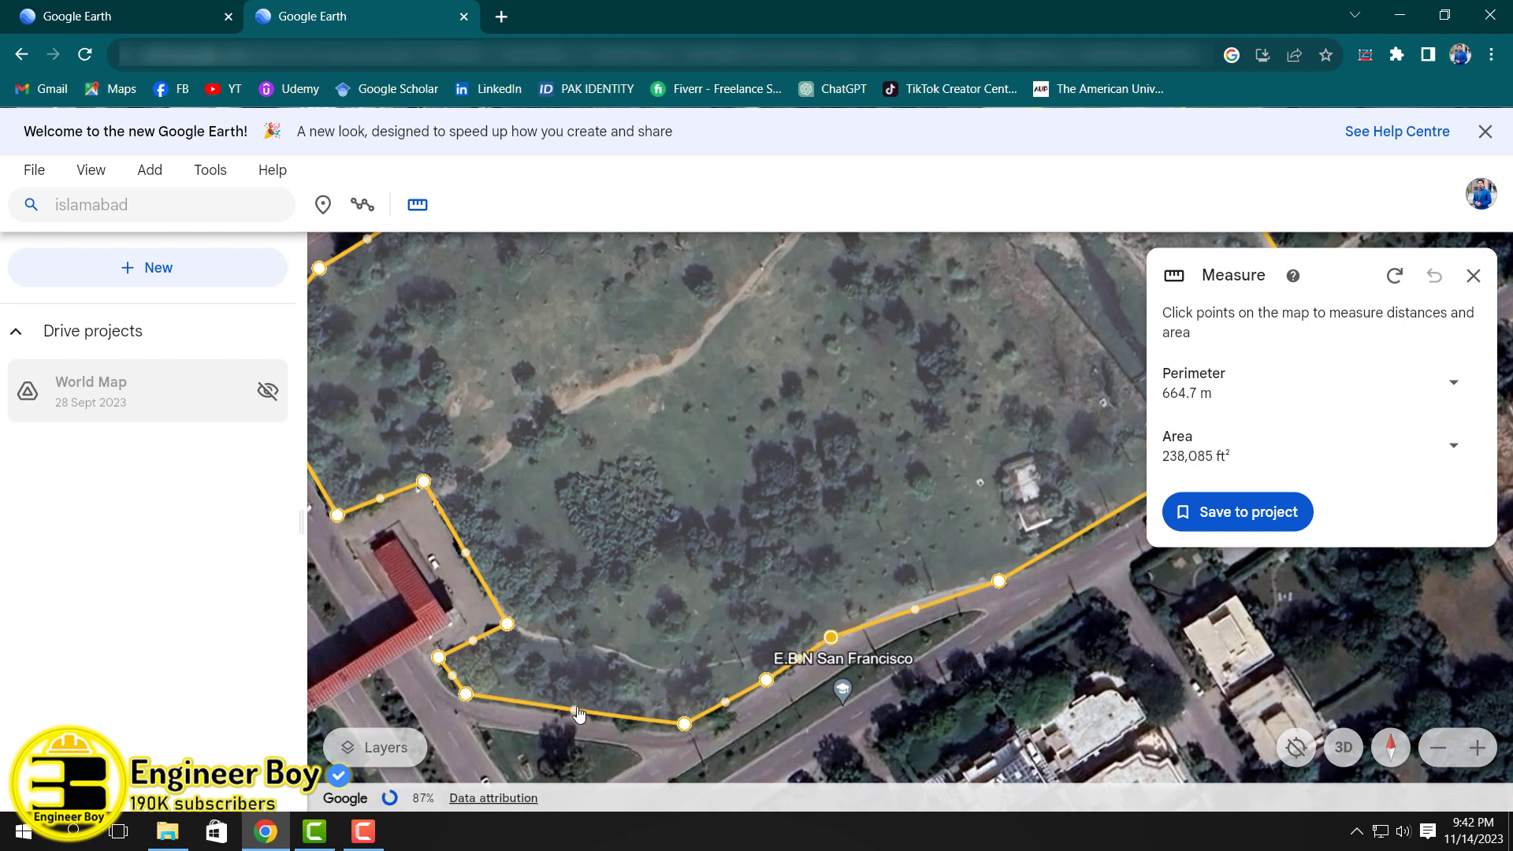
pyautogui.moveTo(573, 714); pyautogui.dragTo(568, 715)
pyautogui.scroll(-2, 597, 658)
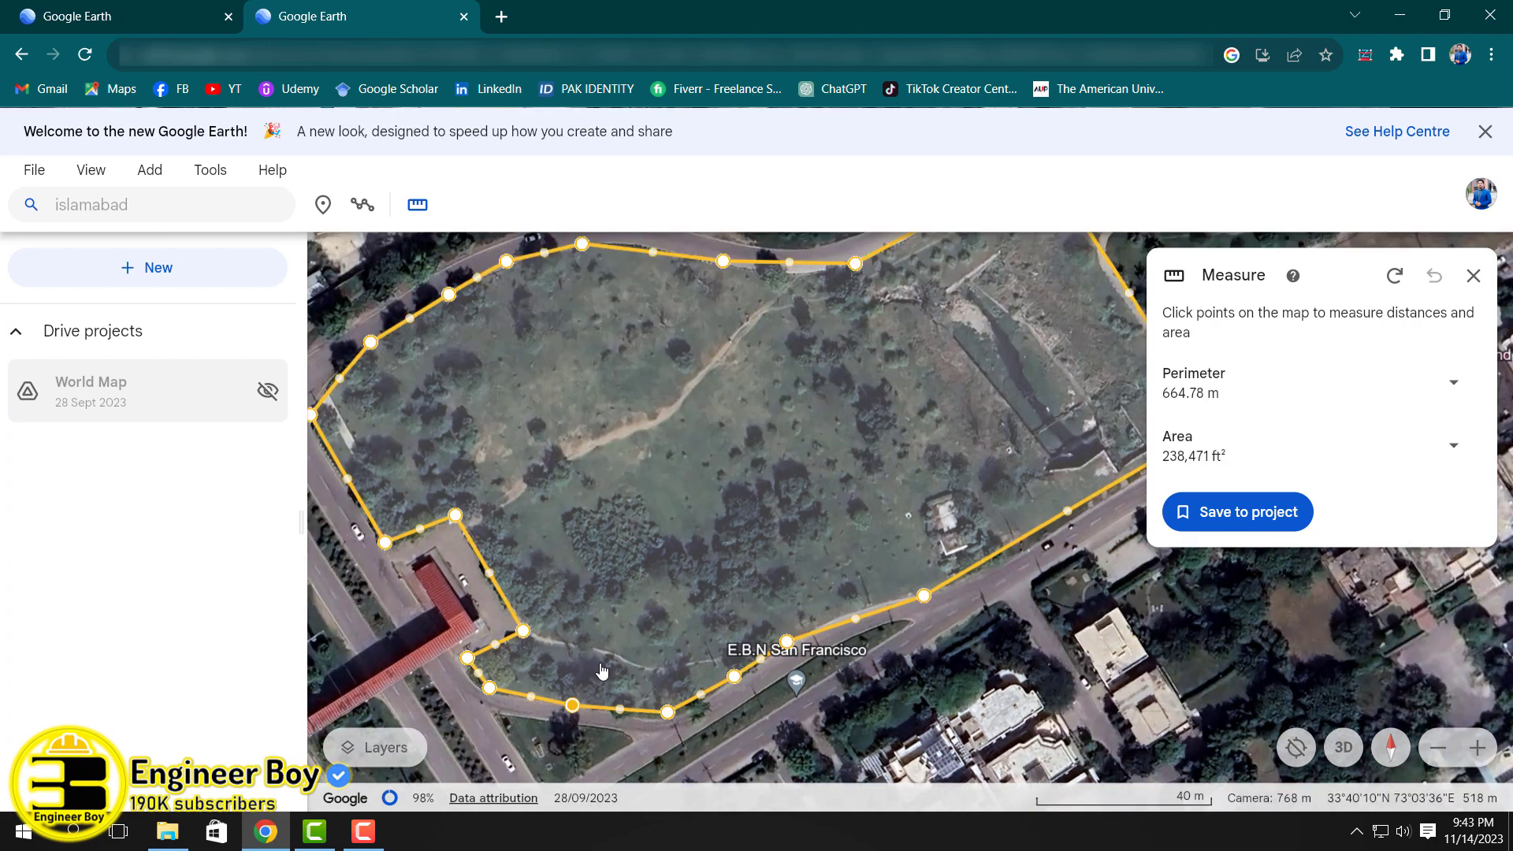
pyautogui.scroll(1, 603, 665)
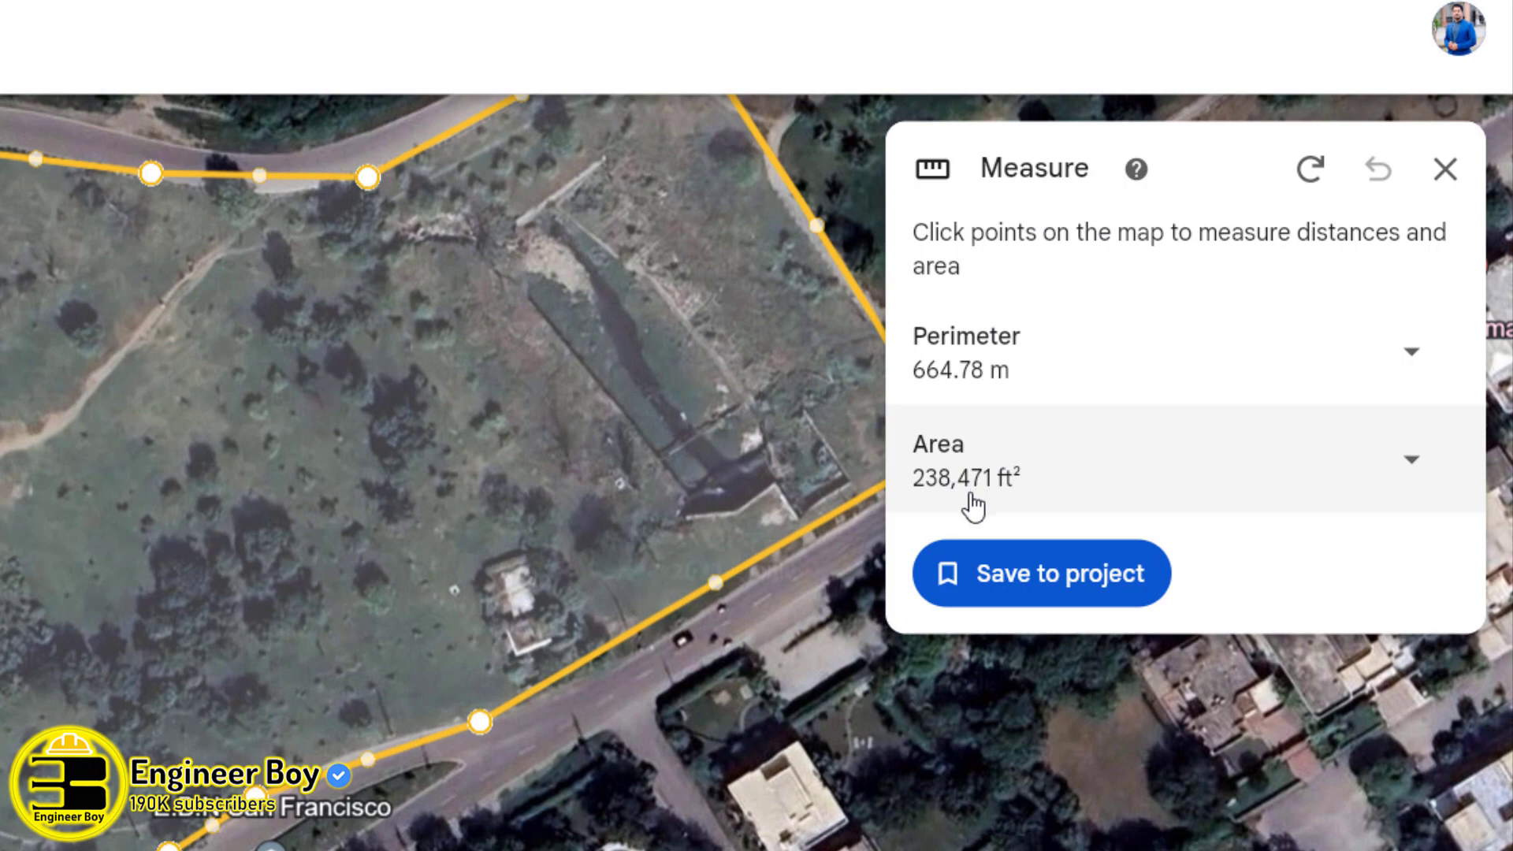
# Step: Show the park's area in acres, then as 22,154.73 m², and exit measuring
pyautogui.click(1407, 470)
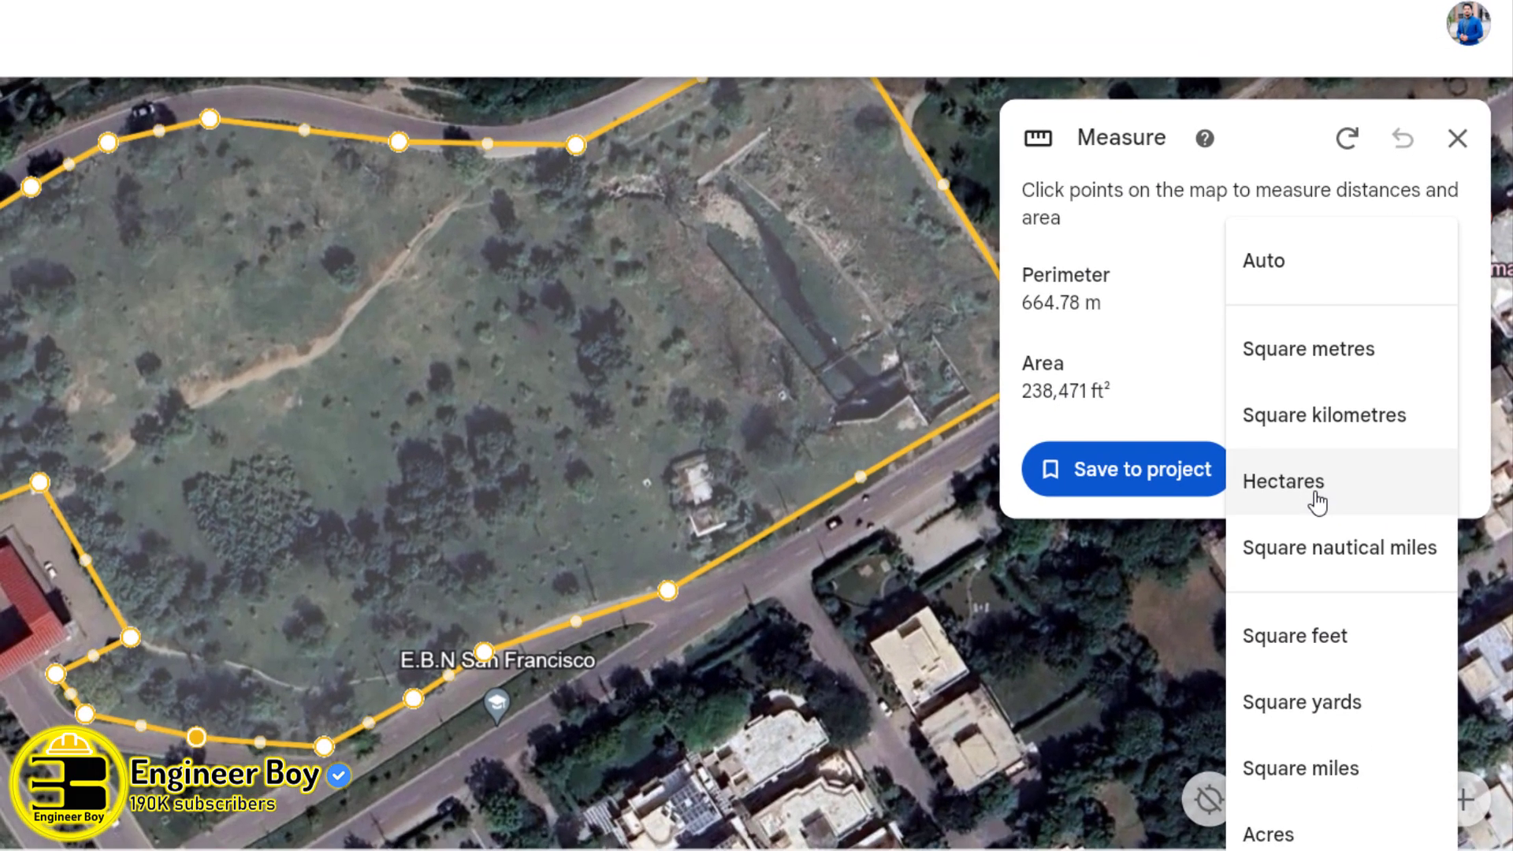
pyautogui.click(1286, 650)
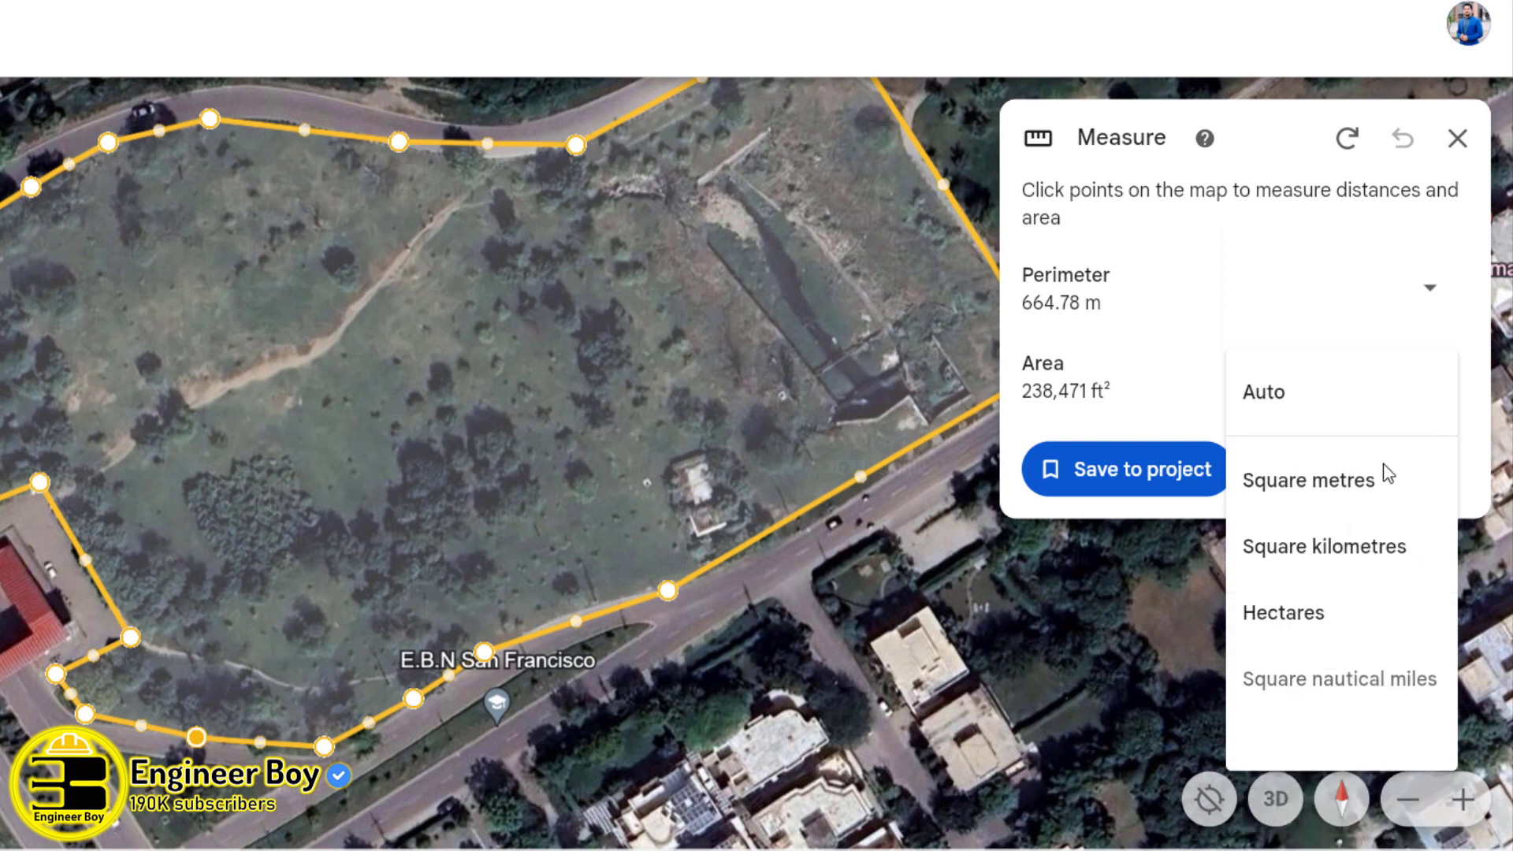
pyautogui.click(1407, 407)
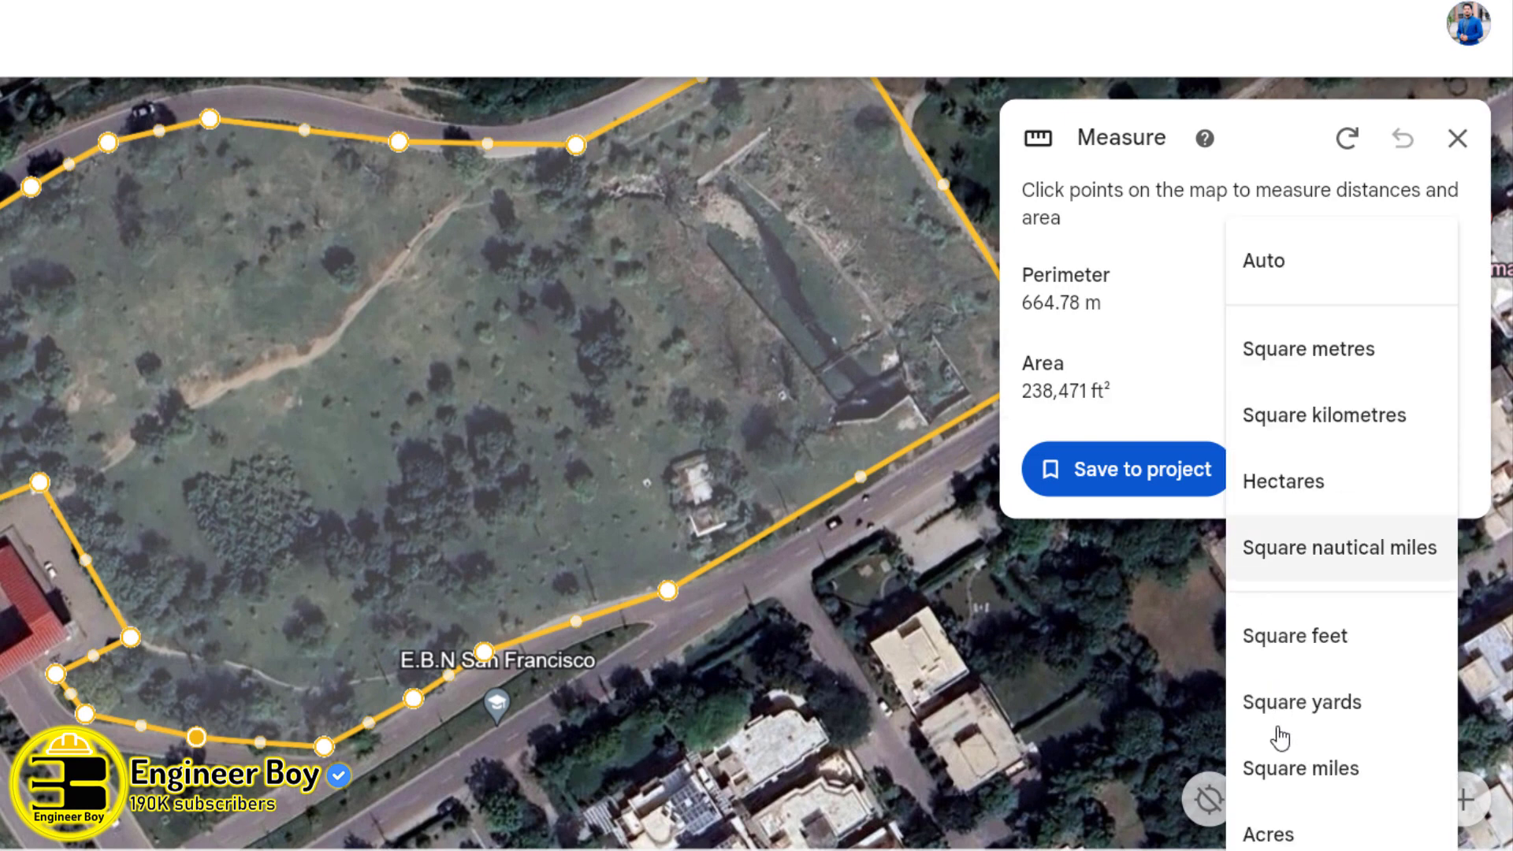
pyautogui.click(1292, 834)
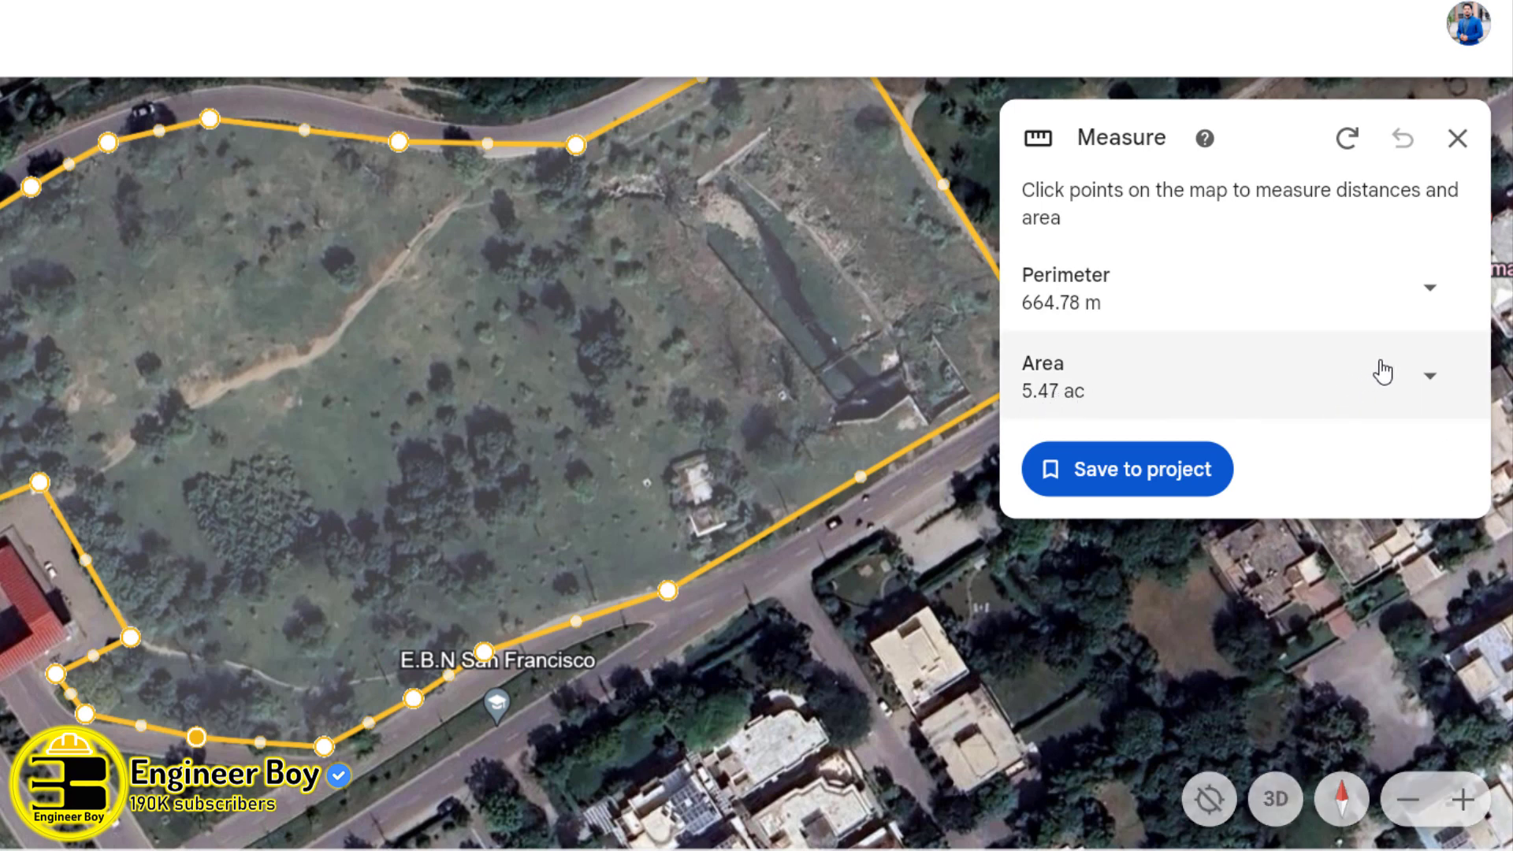
pyautogui.click(1428, 376)
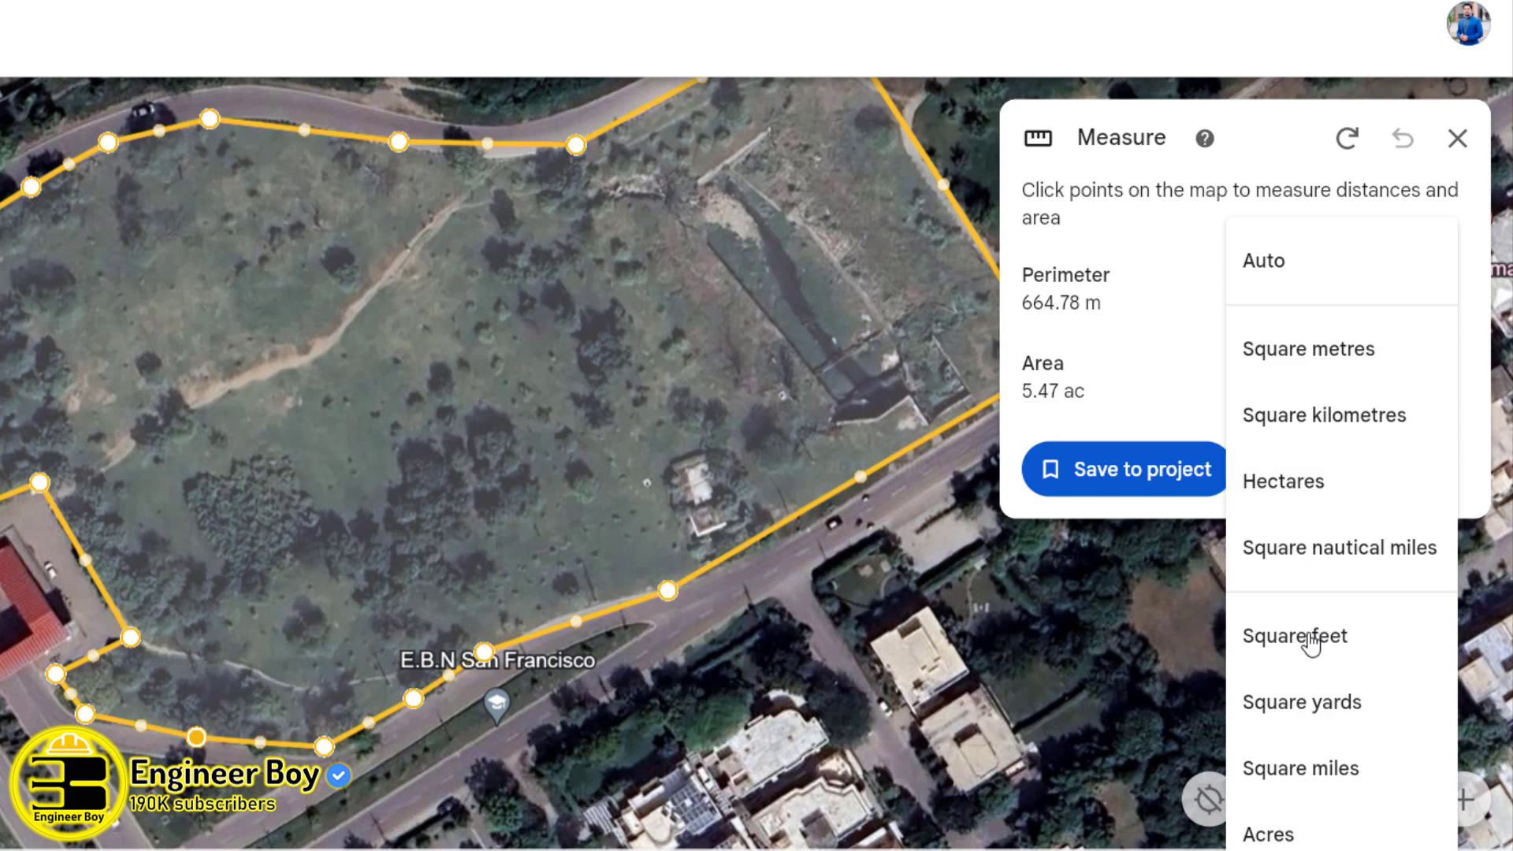
pyautogui.click(1312, 358)
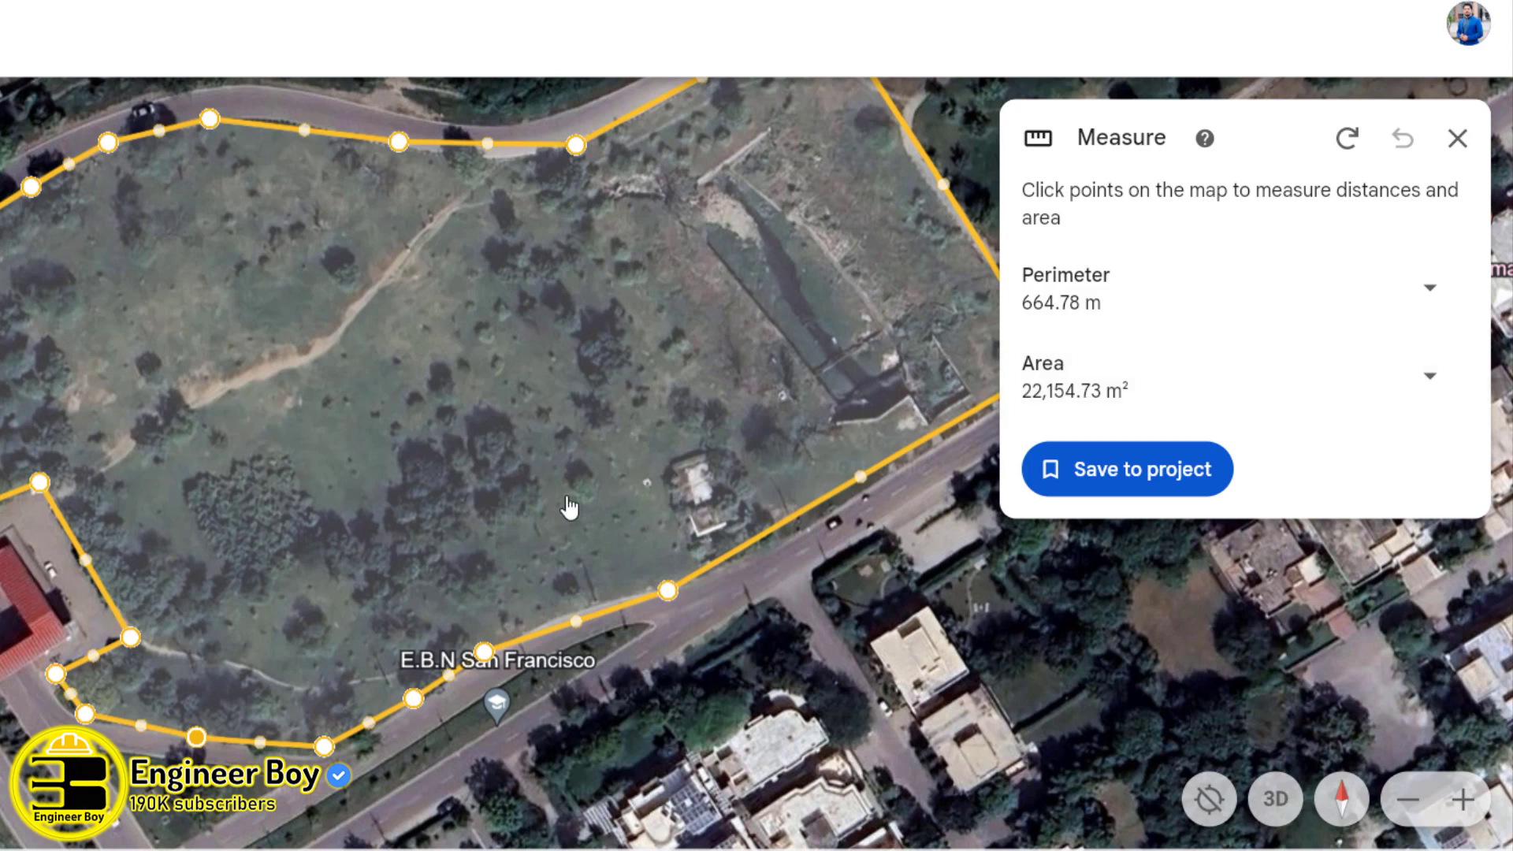
pyautogui.press('Escape')
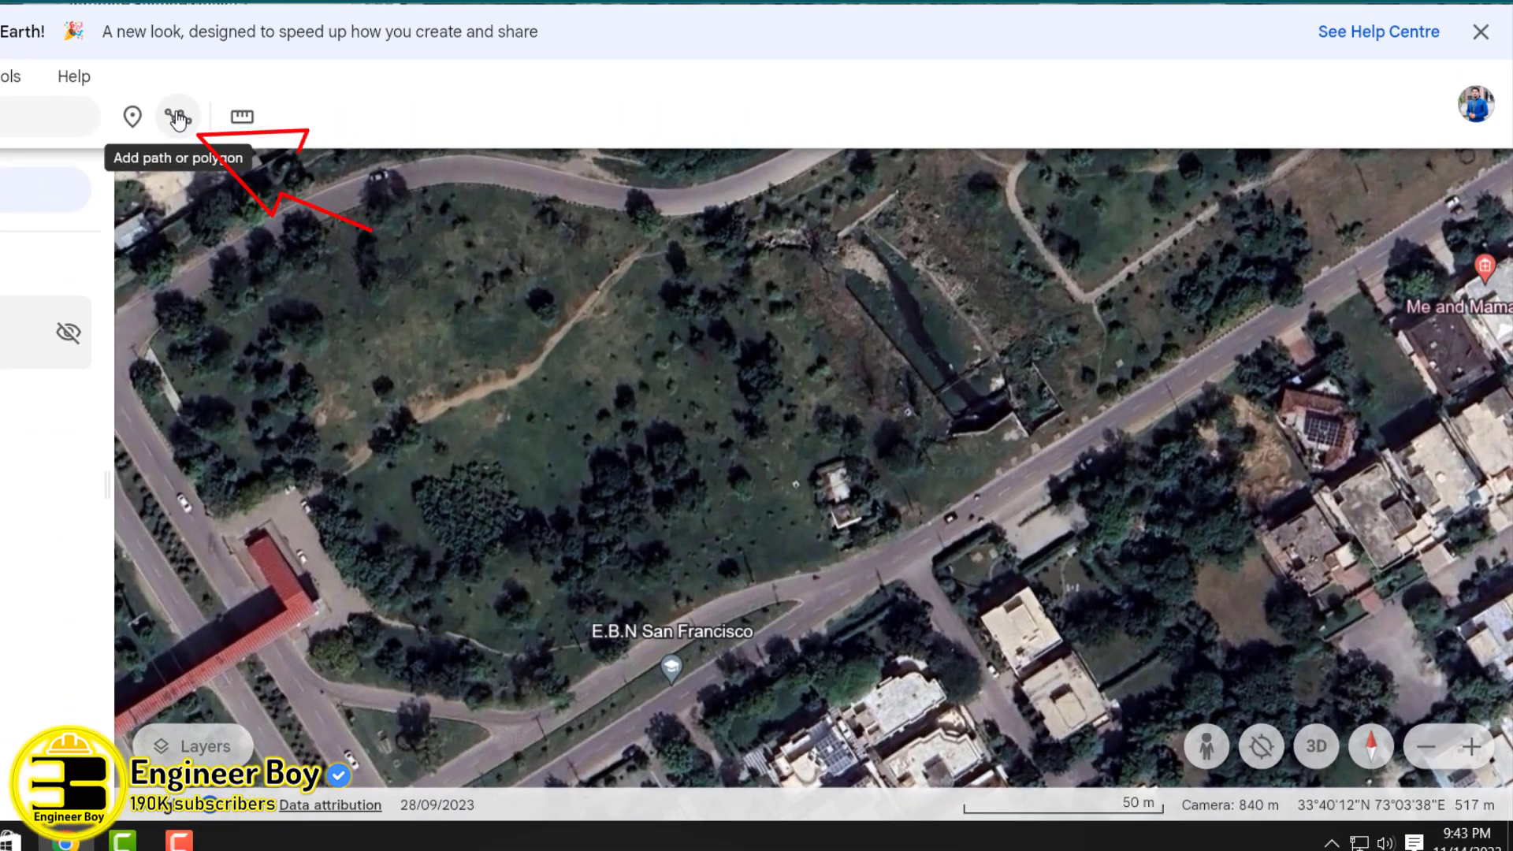
# Step: Outline the narrow rectangular structure with a four-corner polygon measuring 134.54 m and 713.61 m²
pyautogui.click(178, 118)
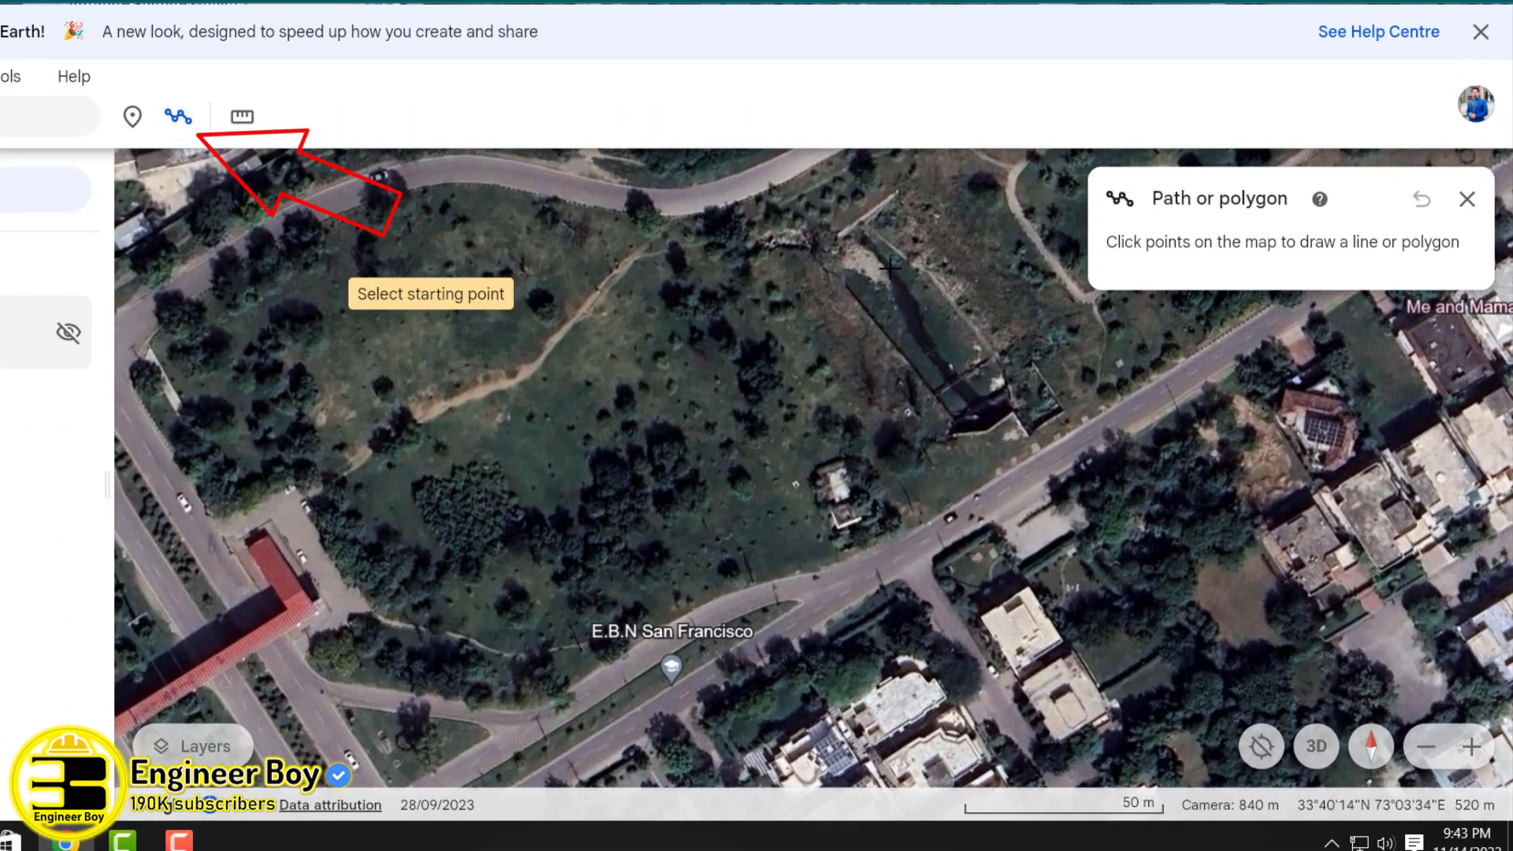
pyautogui.scroll(5, 974, 284)
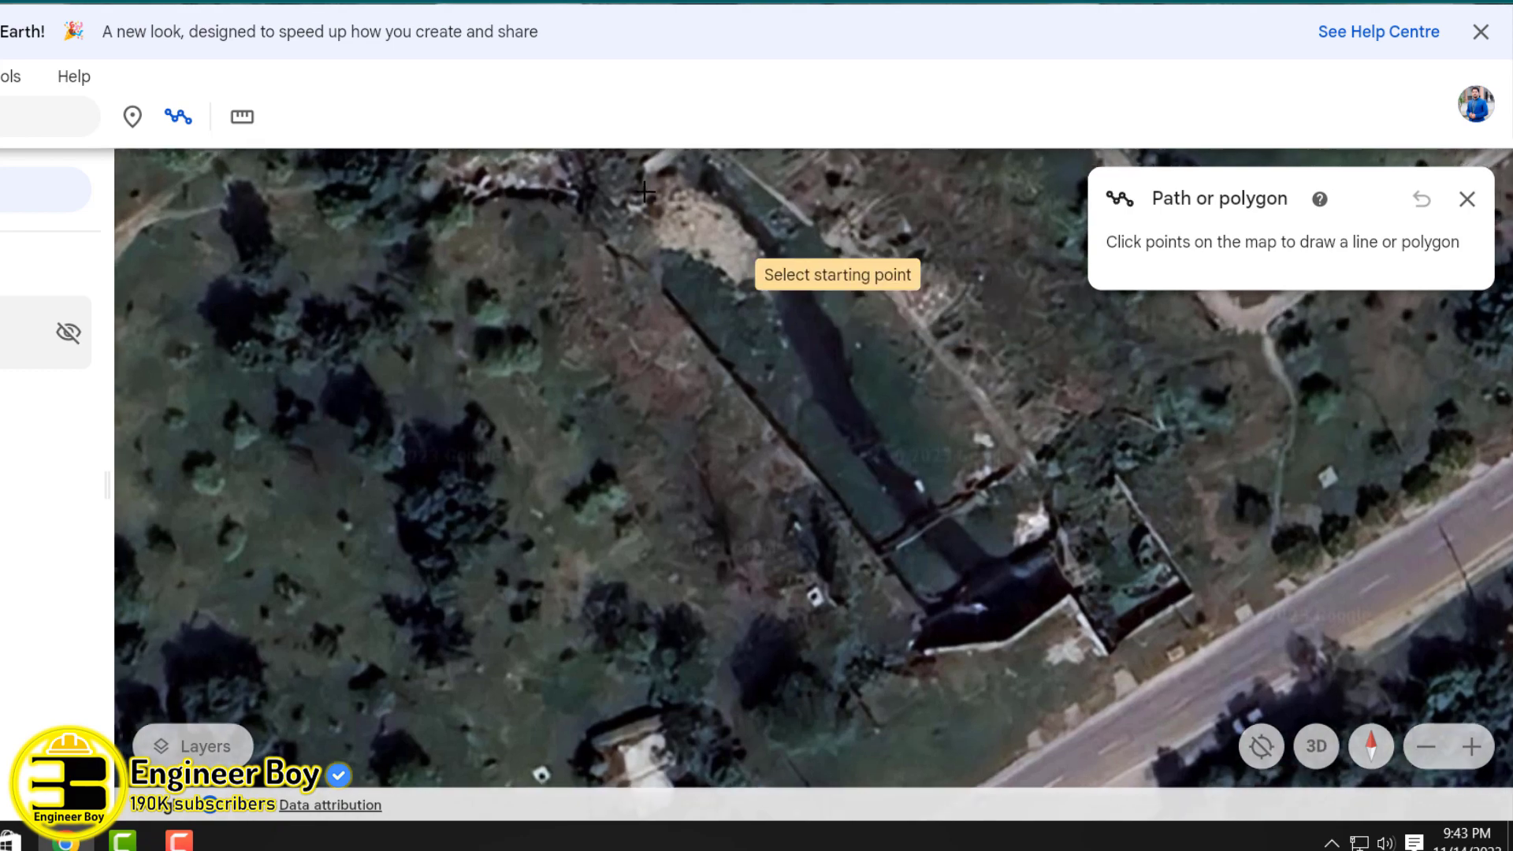
pyautogui.scroll(-2, 669, 323)
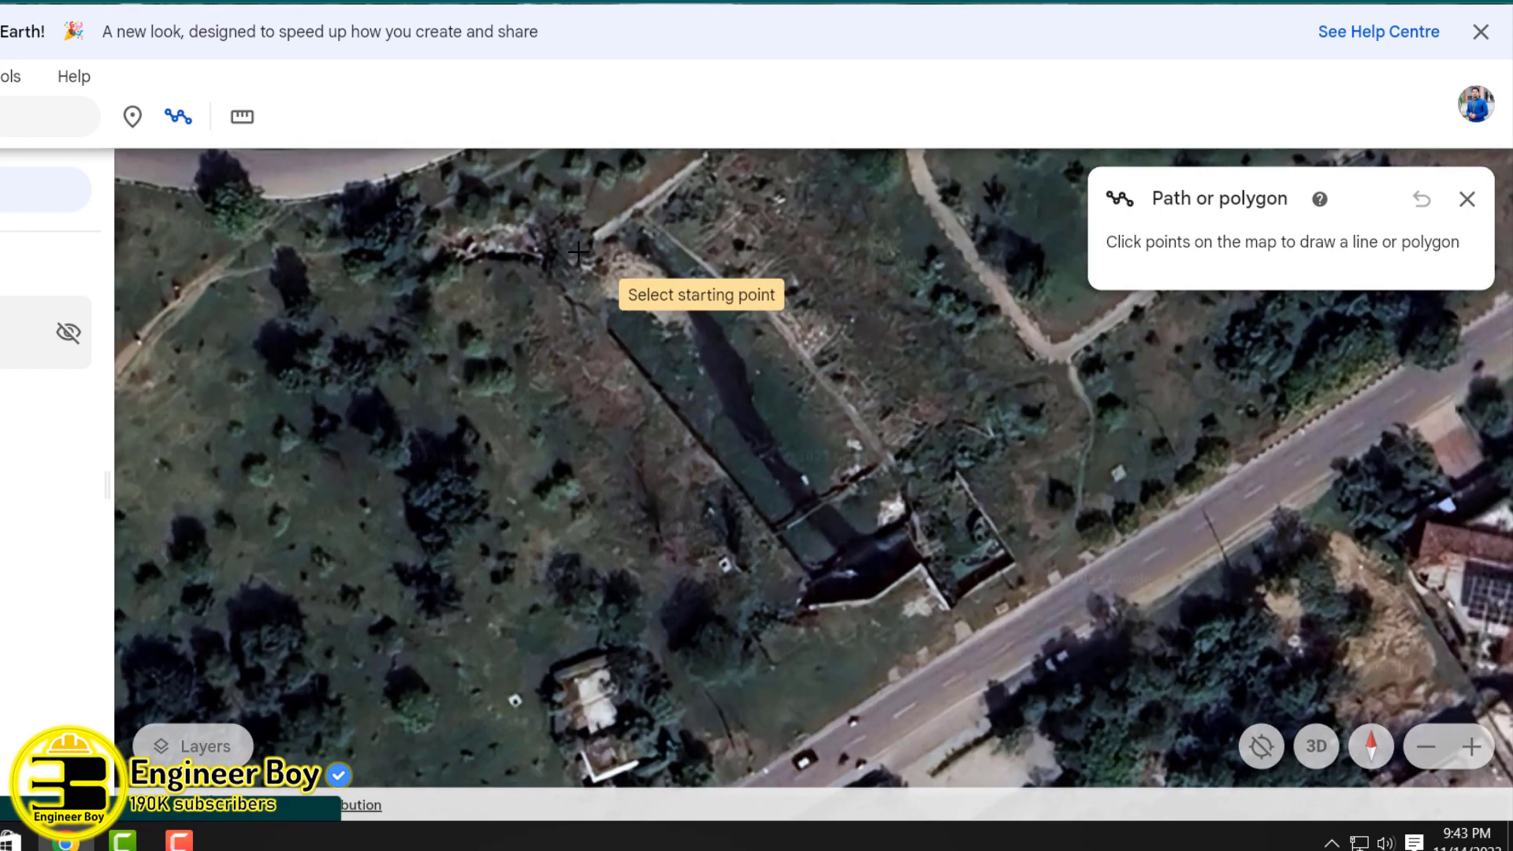
pyautogui.click(565, 263)
pyautogui.click(634, 213)
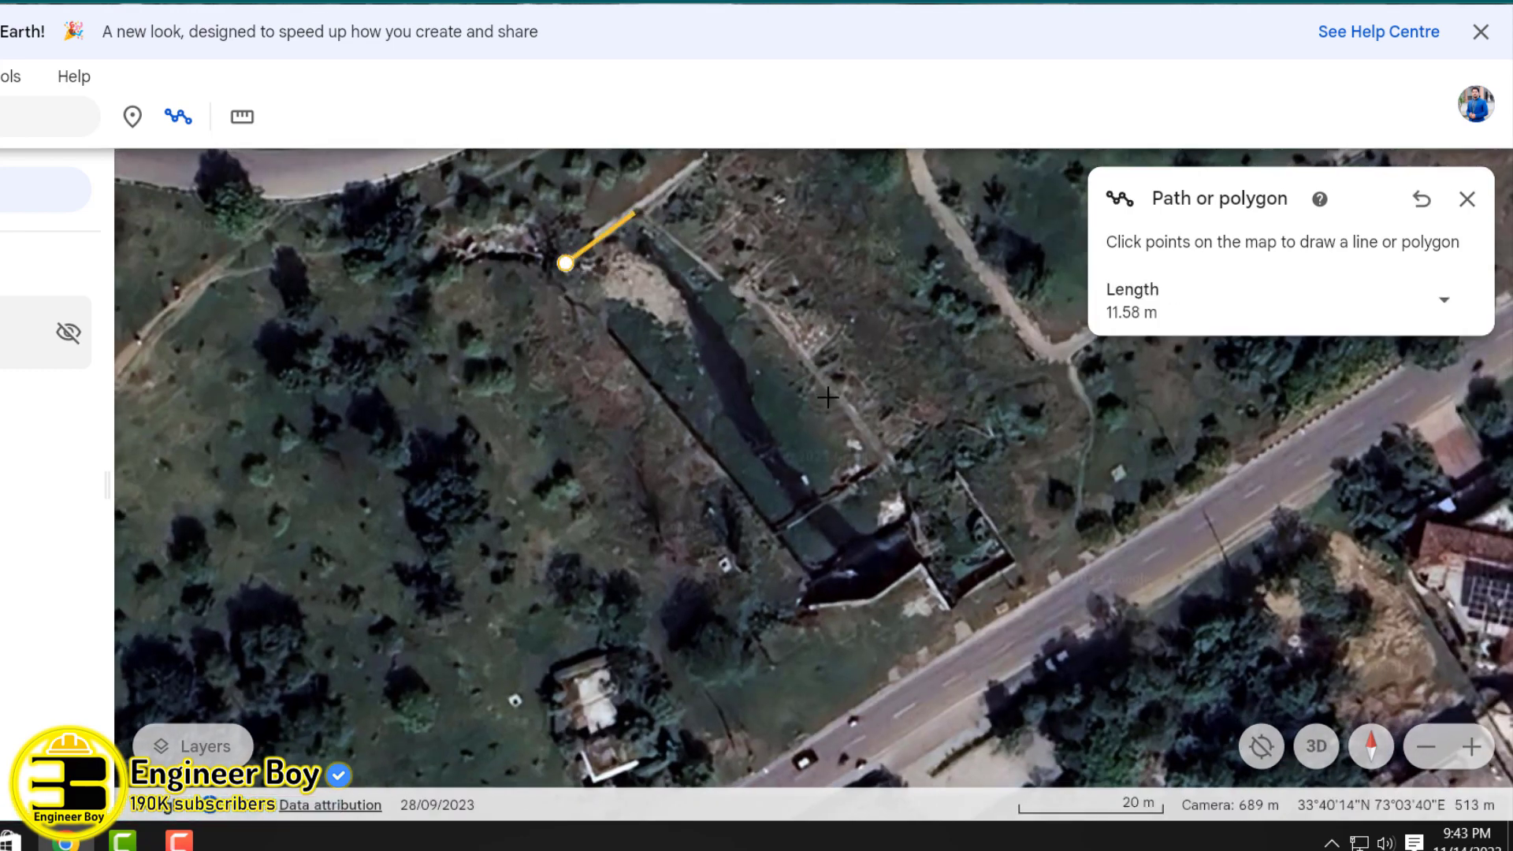
pyautogui.click(899, 512)
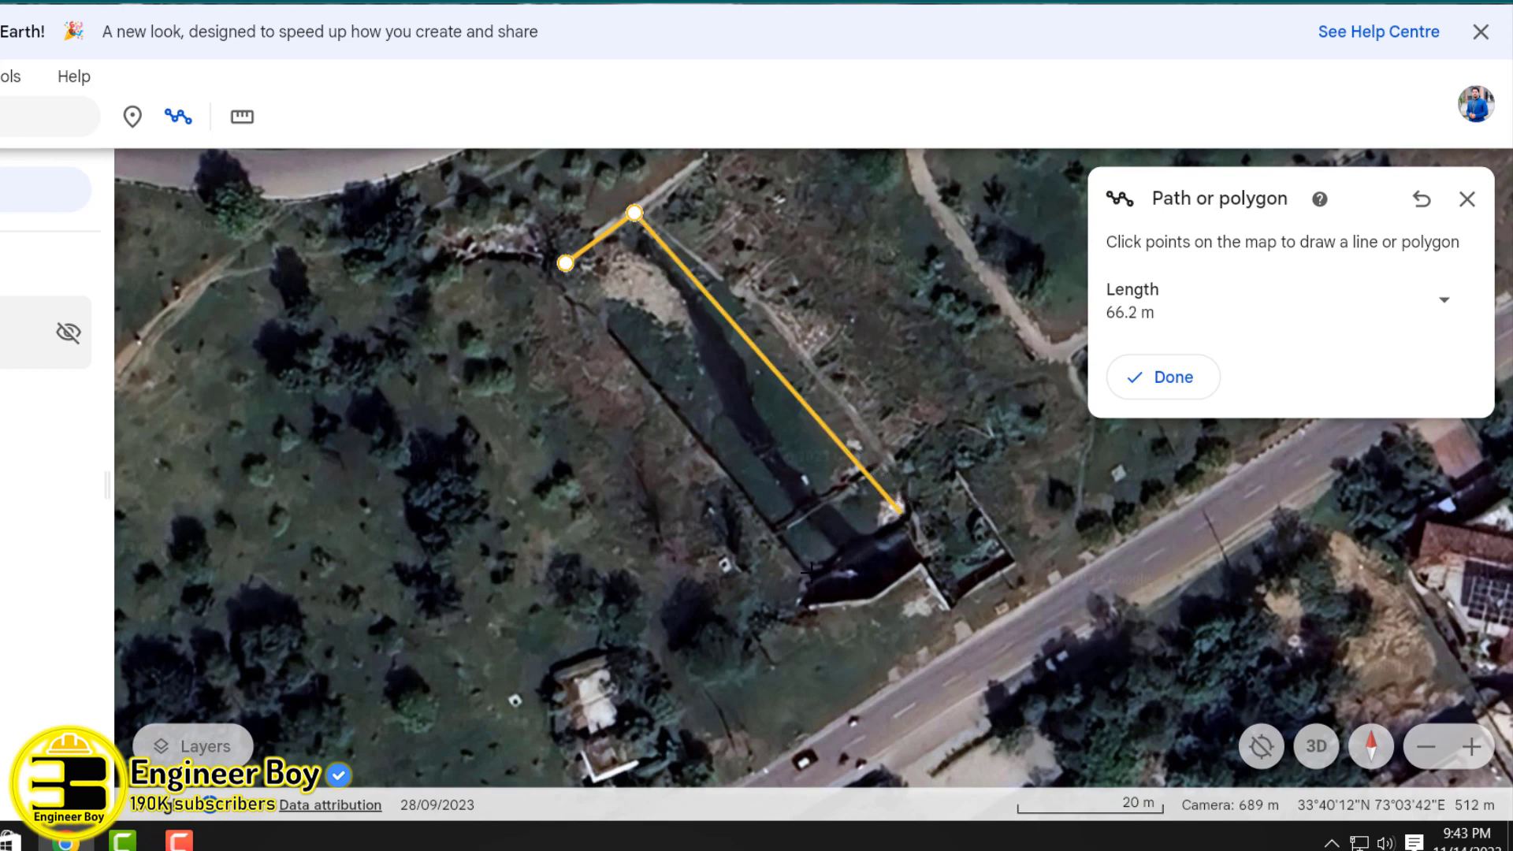
pyautogui.click(808, 573)
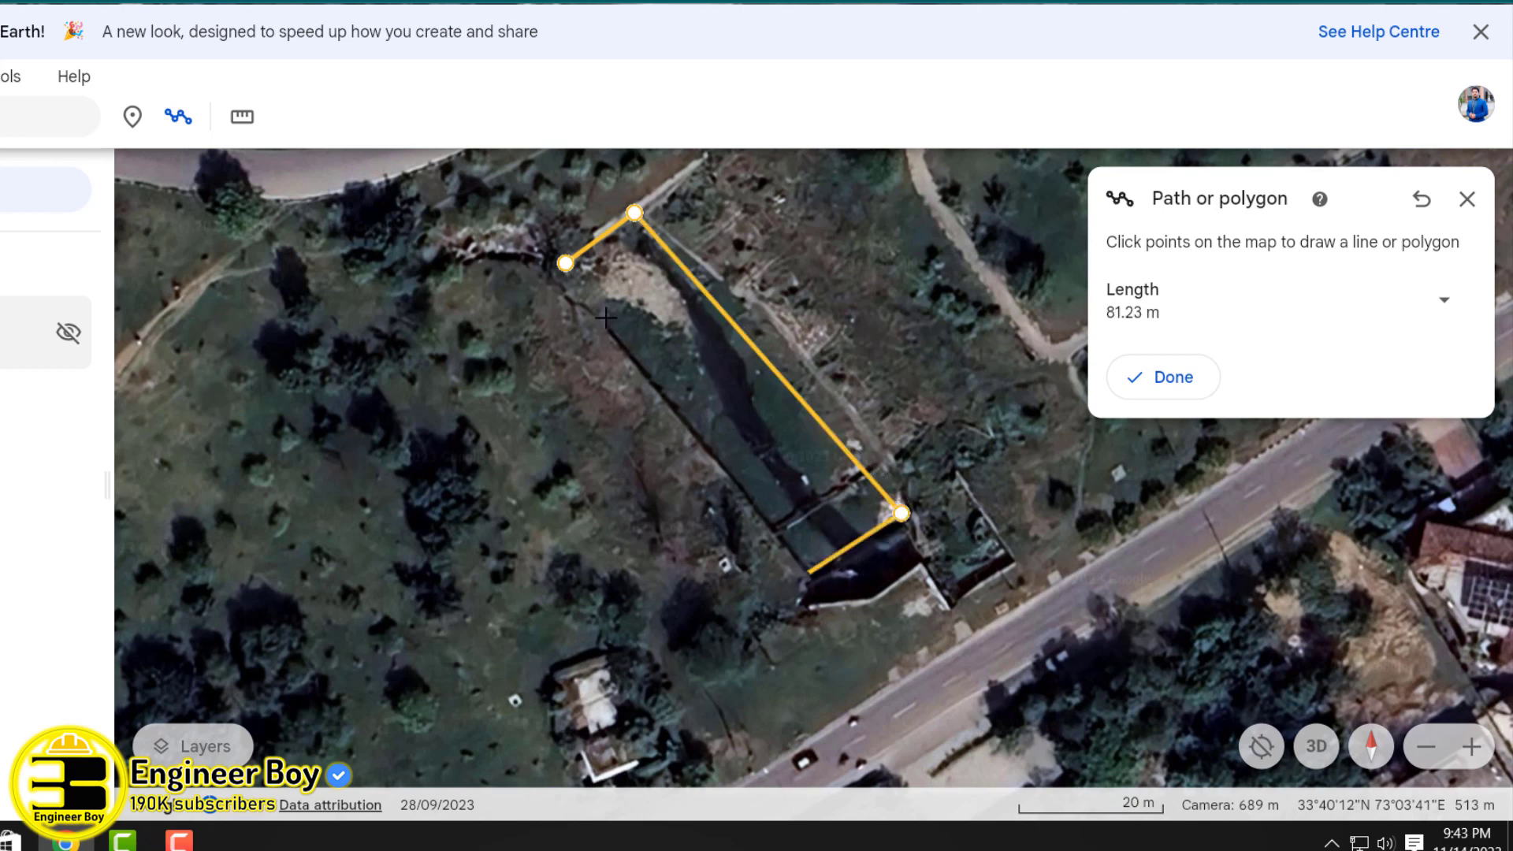
pyautogui.click(566, 263)
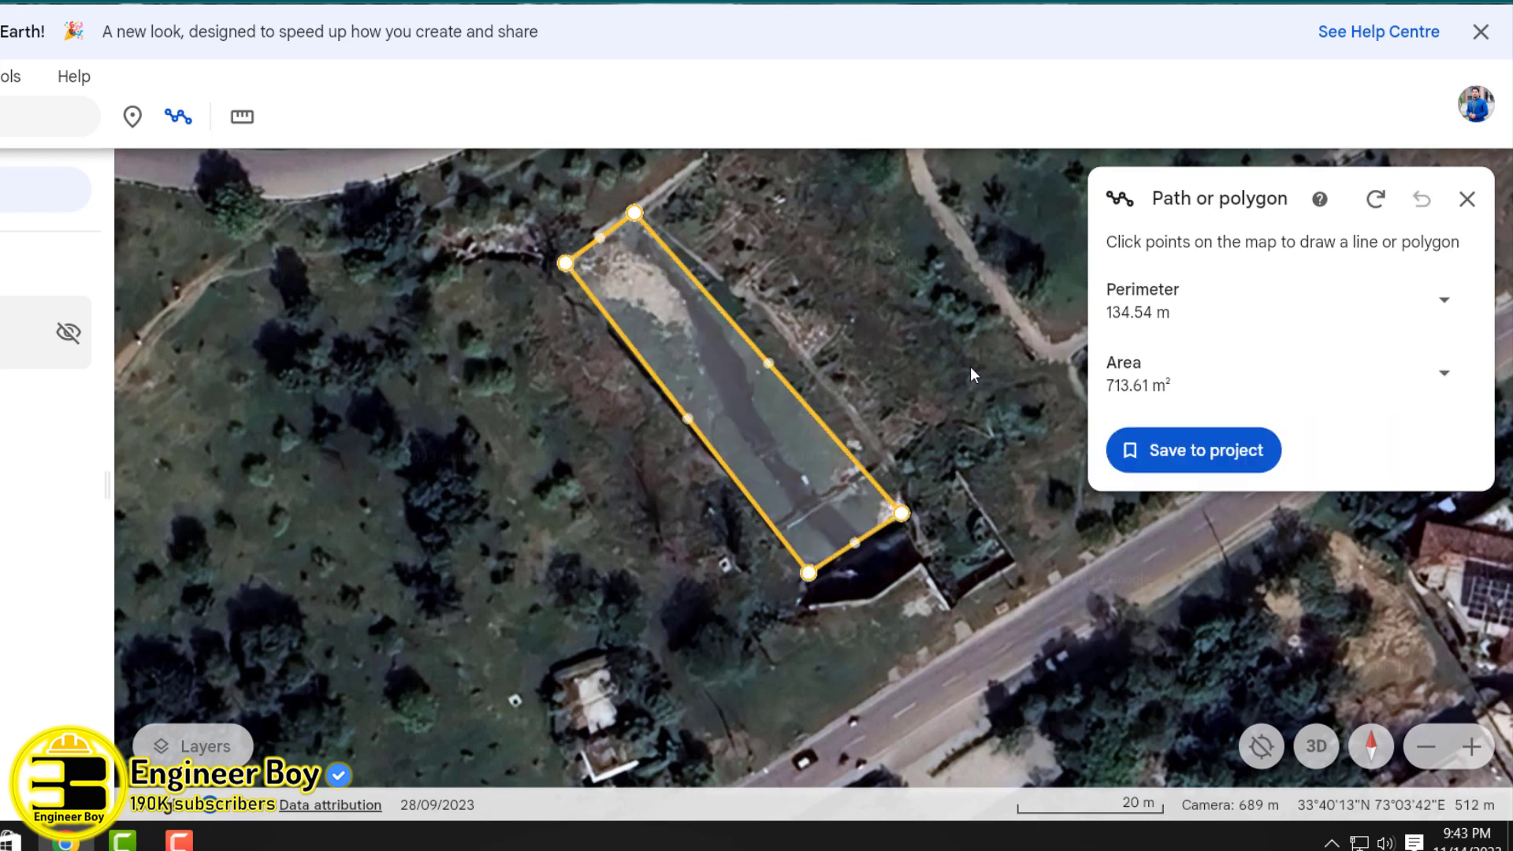